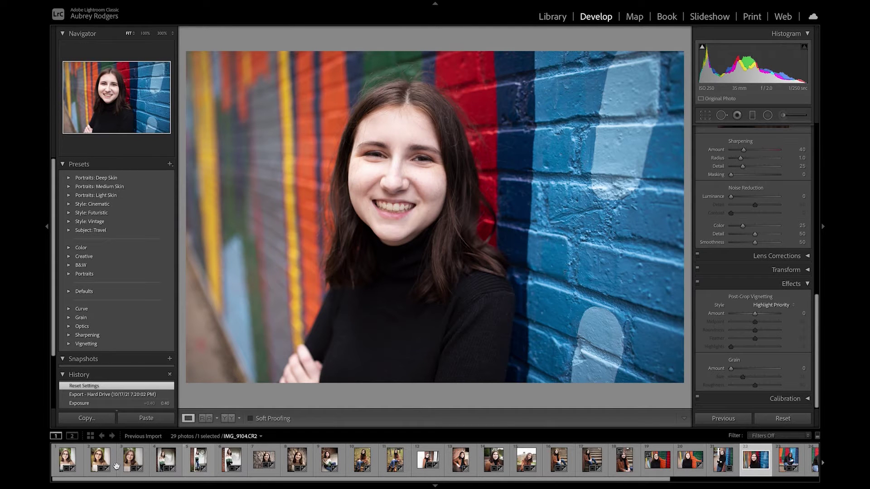
Browse the portrait session photo by photo from IMG_9048 to IMG_9072, examining the lighting, colours and vignettes
left_click(66, 462)
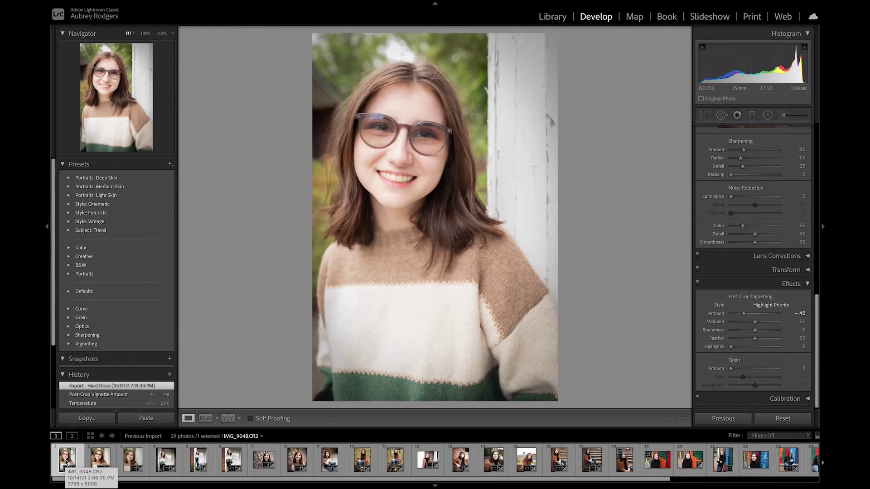
key("Right")
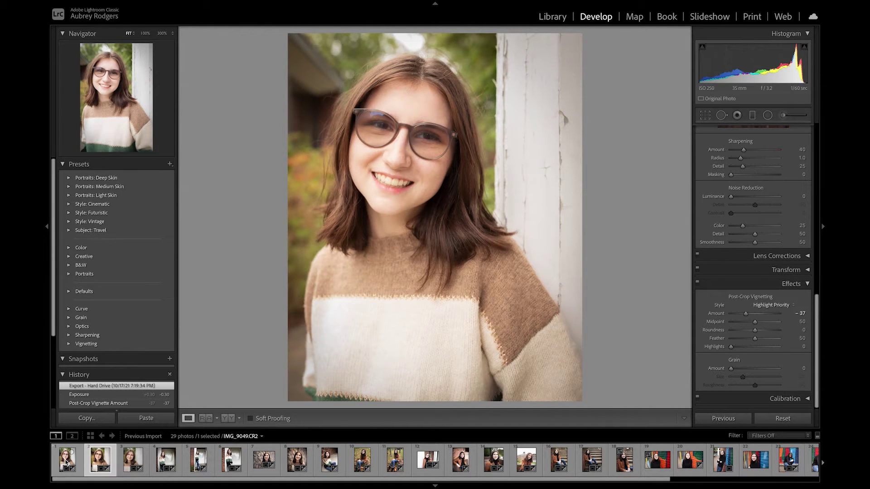
key("Right")
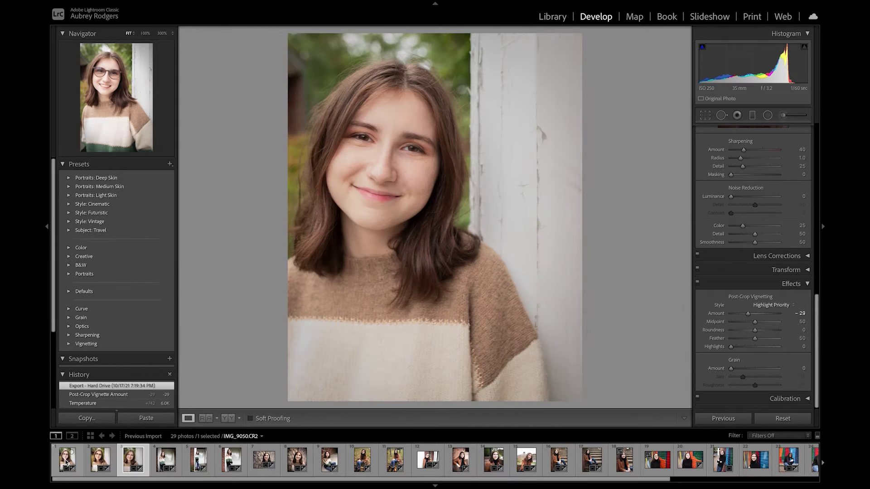
key("Right")
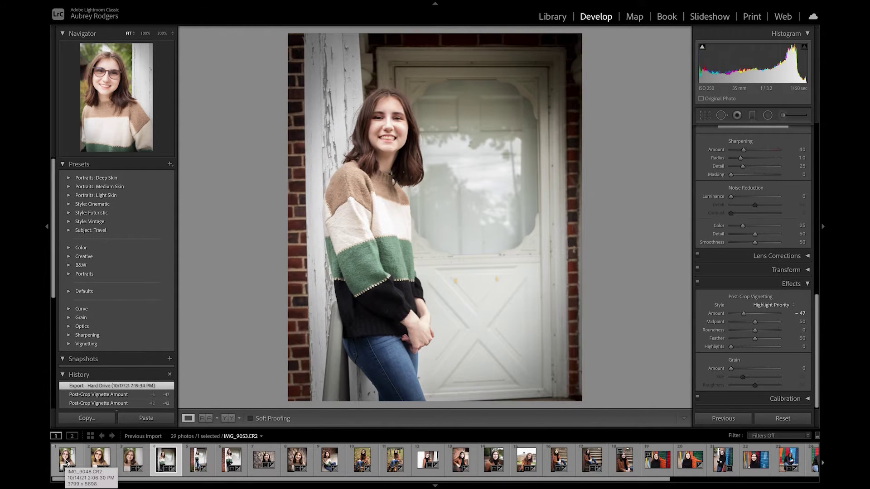
key("Right")
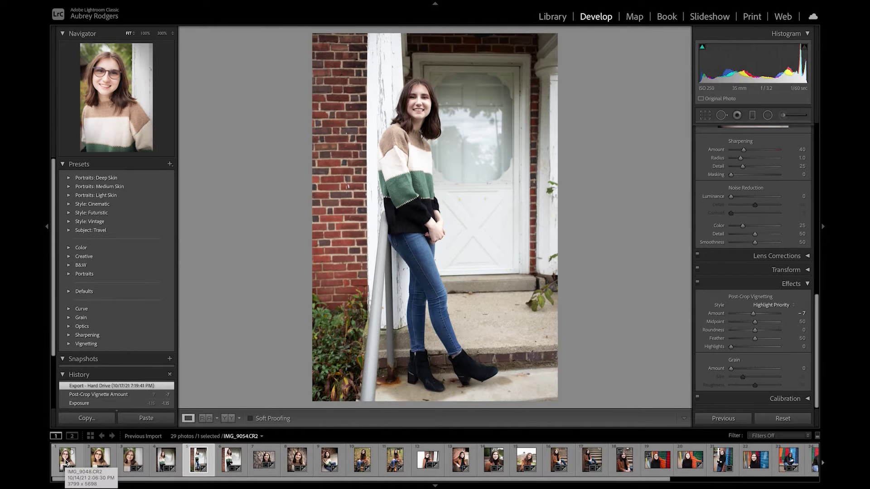
key("Right")
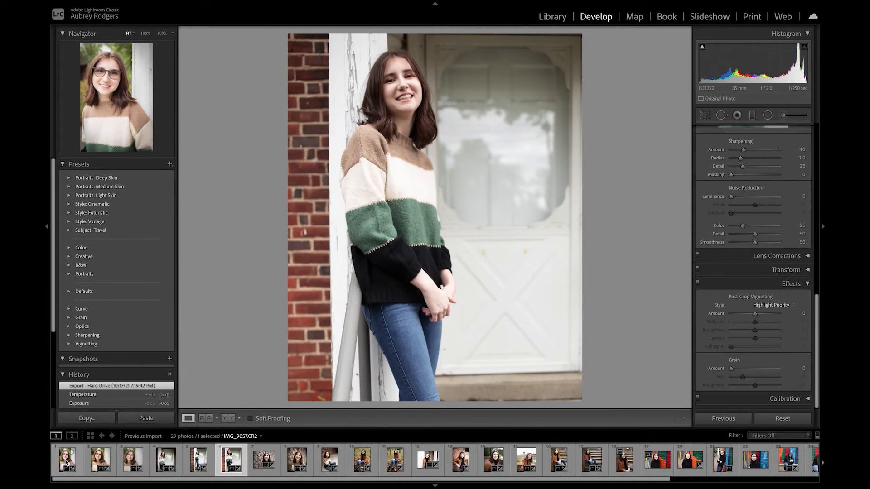
key("Right")
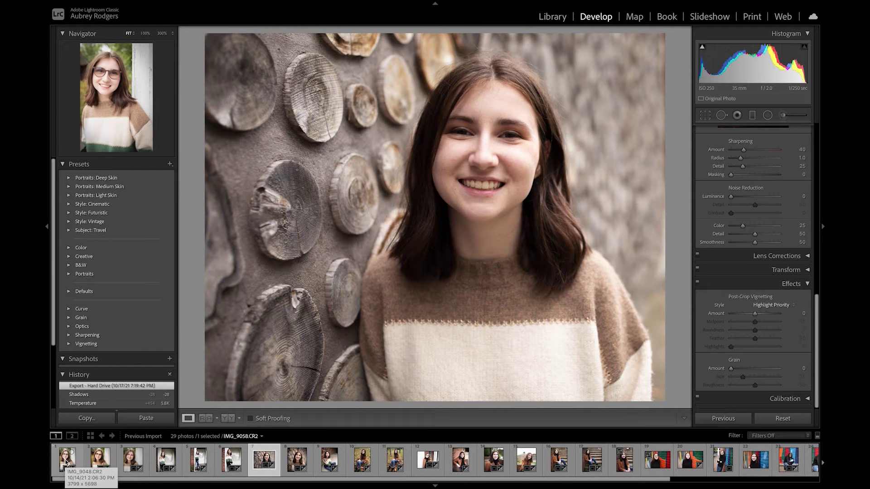
key("Right")
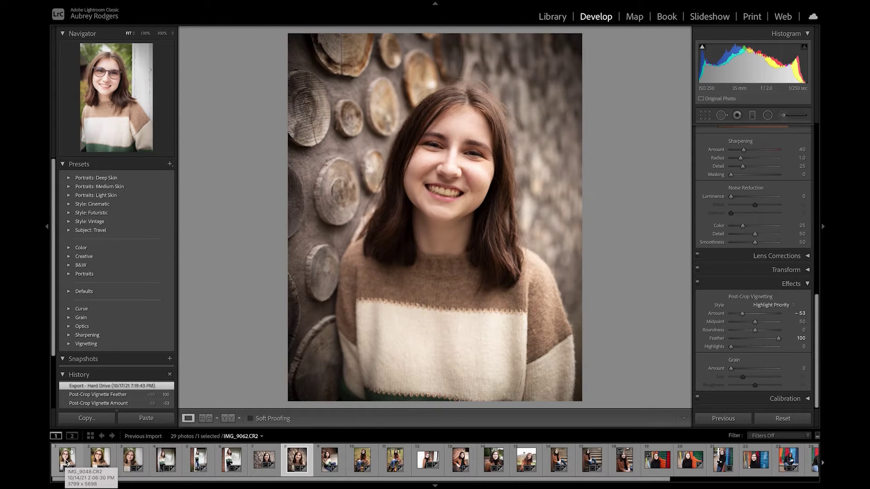
key("Right")
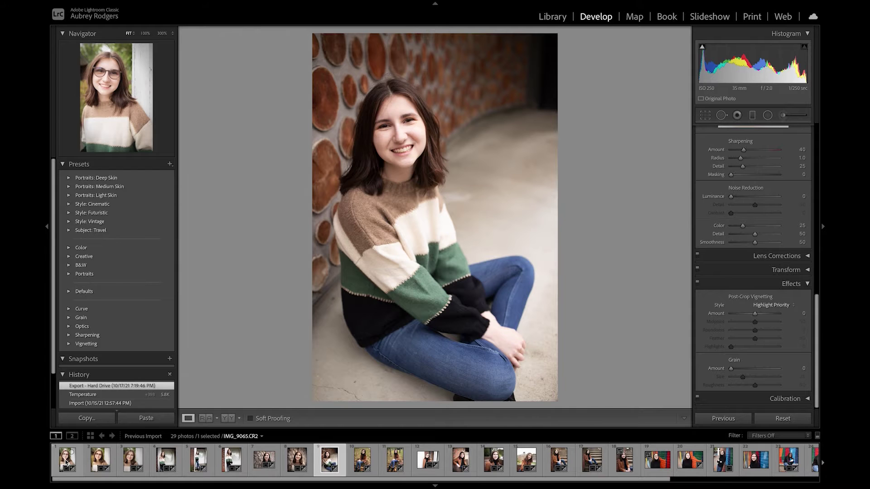
key("Right")
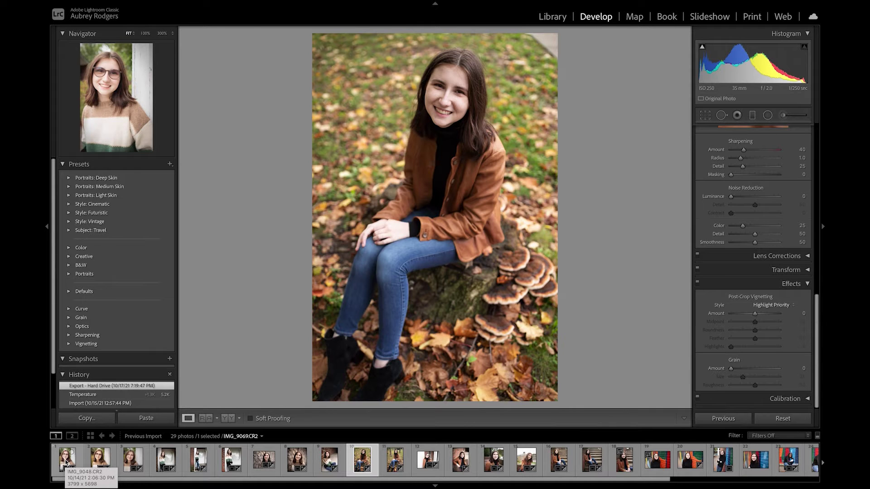
key("Right")
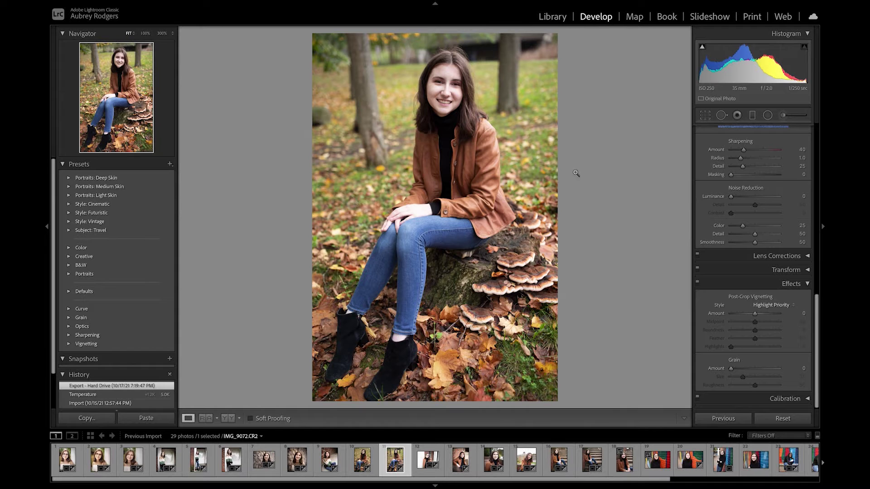
Try a saturation of -100 on IMG_9072, and reset all of the photo's develop settings
scroll(713, 180, "up", 15)
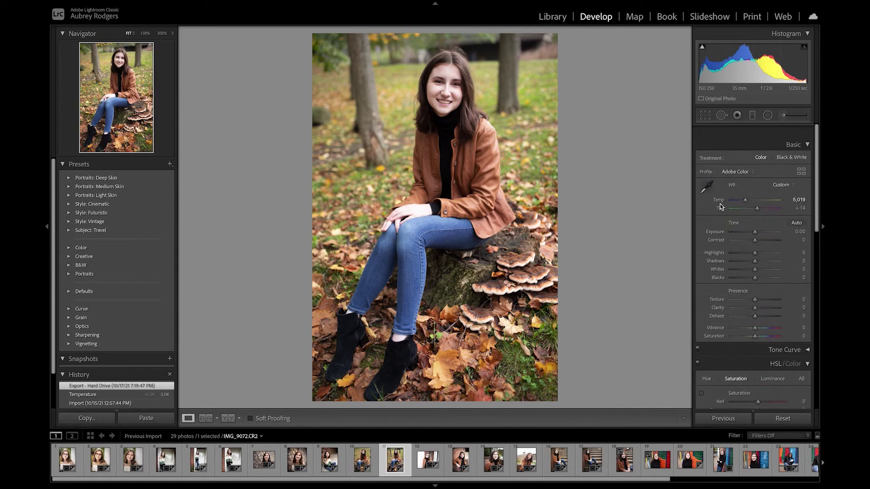
left_click_drag(751, 322, 699, 331)
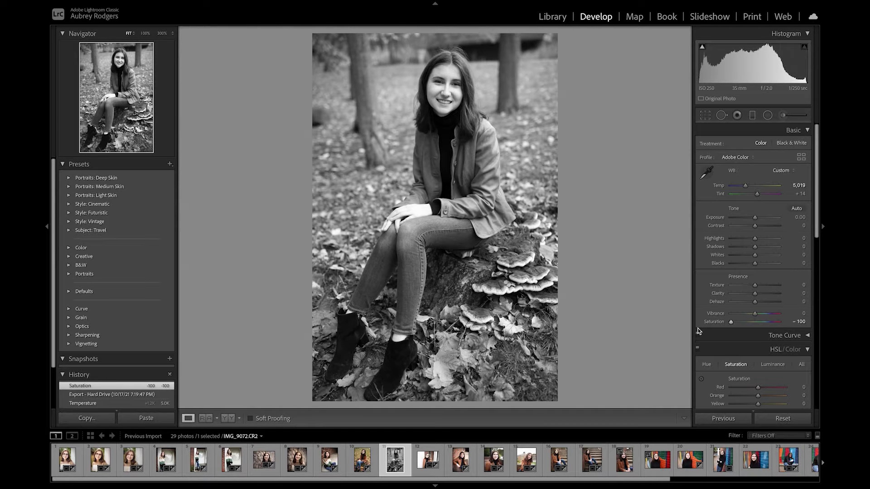
left_click(783, 419)
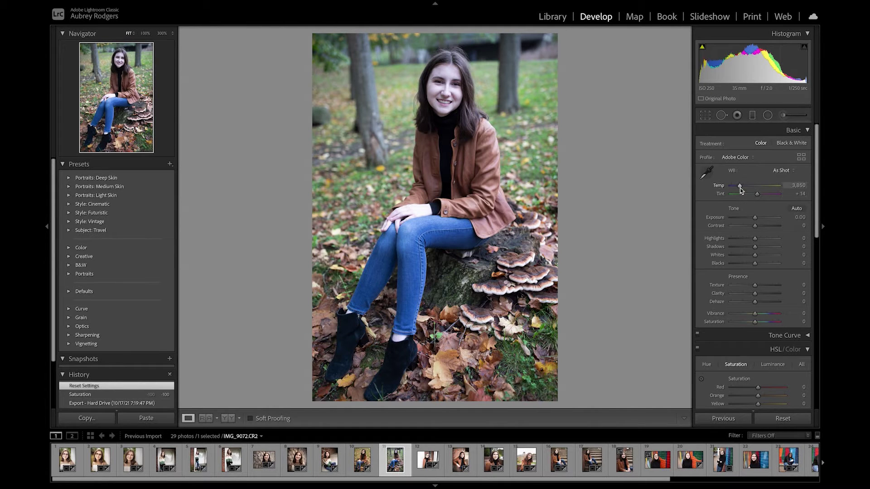
Adjust the photo's white balance and tone: temperature 5,253, highlights +38 and shadows +37
left_click_drag(740, 187, 747, 188)
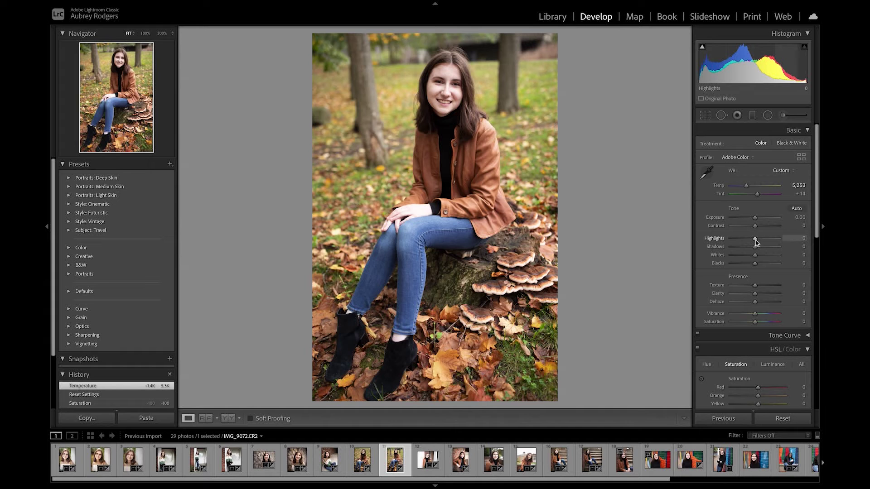
mouse_move(755, 241)
left_mouse_down()
mouse_move(735, 242)
mouse_move(771, 237)
mouse_move(761, 240)
left_mouse_up()
mouse_move(758, 237)
left_mouse_down()
mouse_move(750, 248)
mouse_move(775, 247)
mouse_move(765, 239)
left_mouse_up()
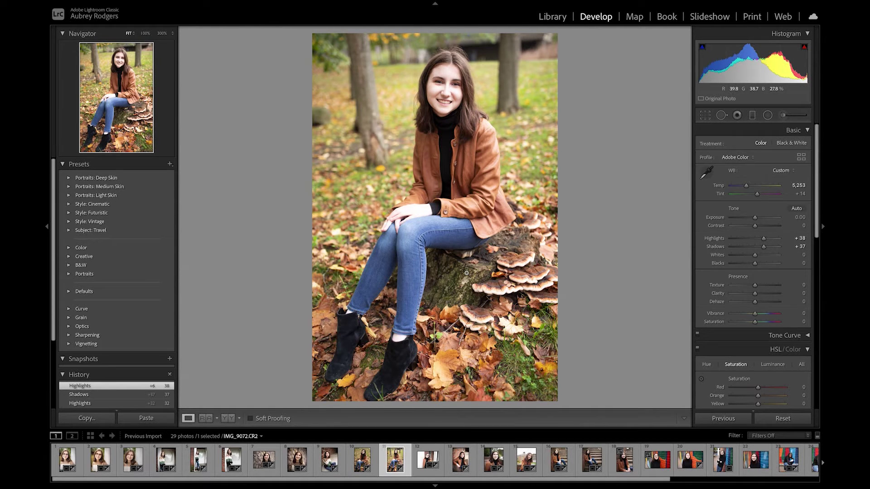
Try out the photo's texture adjustment down to -100 and return it to 0
scroll(725, 266, "down", 2)
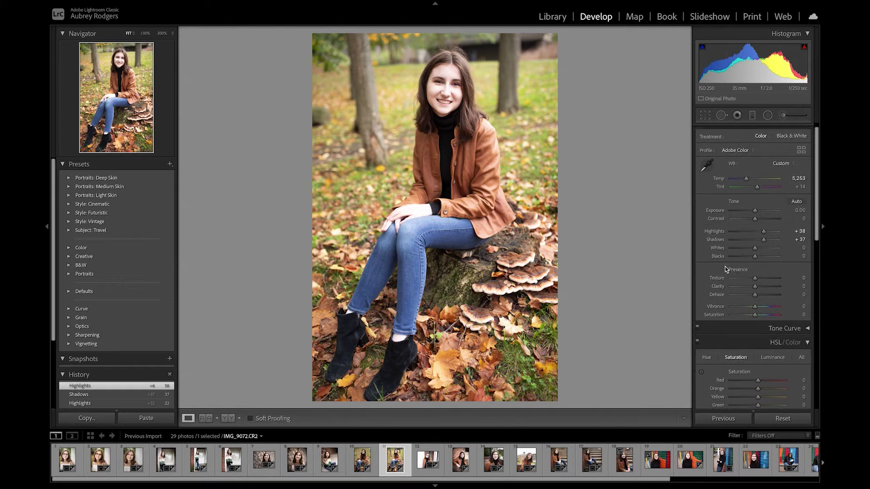
scroll(725, 263, "down", 1)
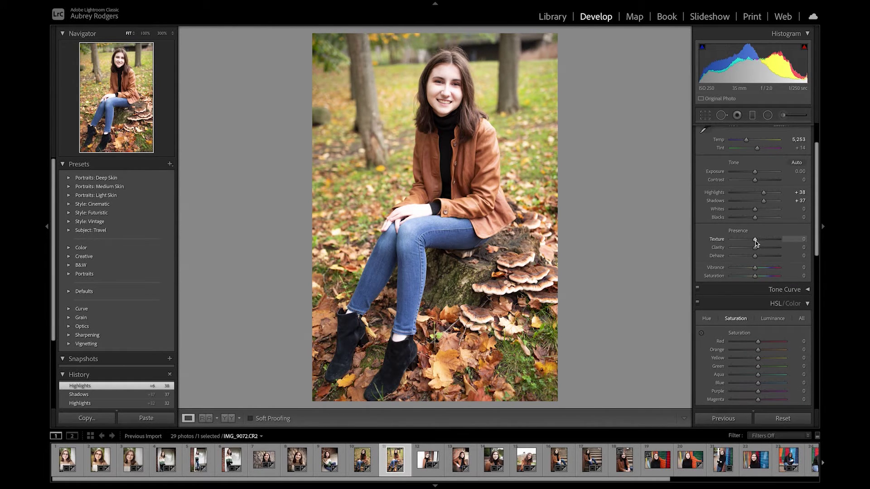
mouse_move(756, 240)
left_mouse_down()
mouse_move(775, 235)
mouse_move(758, 241)
left_mouse_up()
mouse_move(757, 241)
left_mouse_down()
mouse_move(773, 241)
mouse_move(762, 241)
left_mouse_up()
left_click_drag(761, 240, 719, 250)
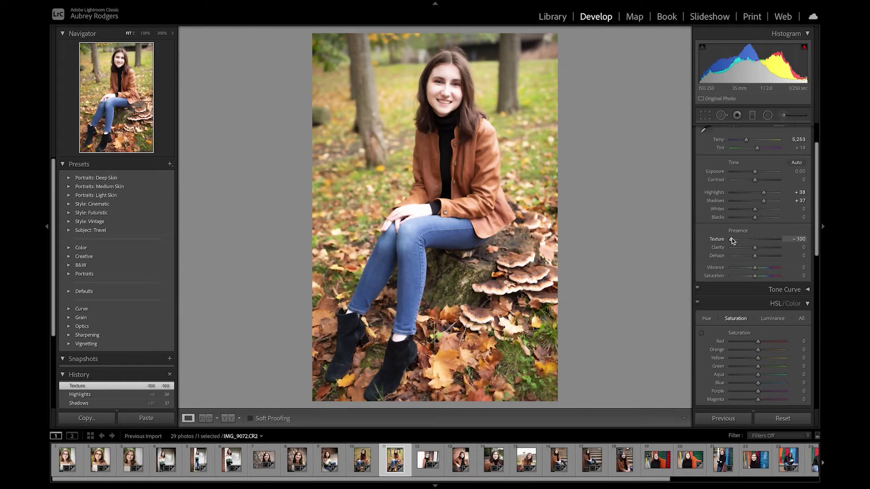
left_click_drag(732, 241, 756, 246)
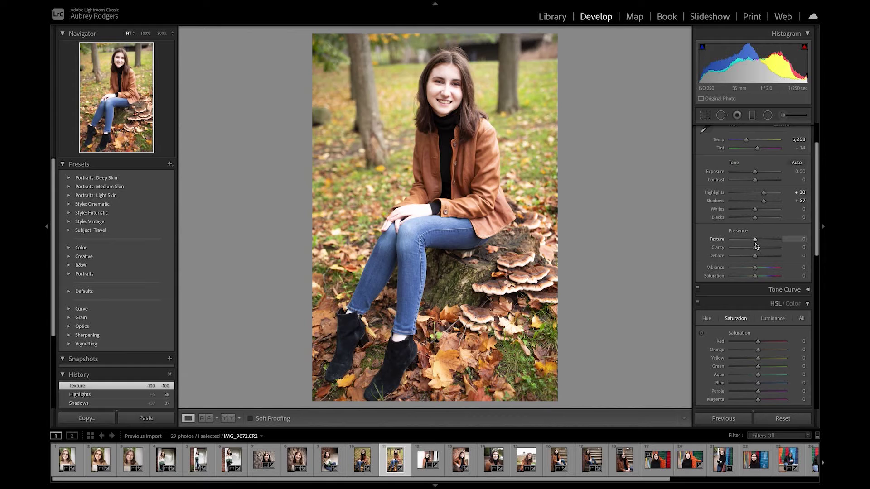
Set the photo's clarity to +5
mouse_move(756, 246)
left_mouse_down()
mouse_move(732, 252)
mouse_move(778, 252)
mouse_move(738, 257)
mouse_move(755, 257)
left_mouse_up()
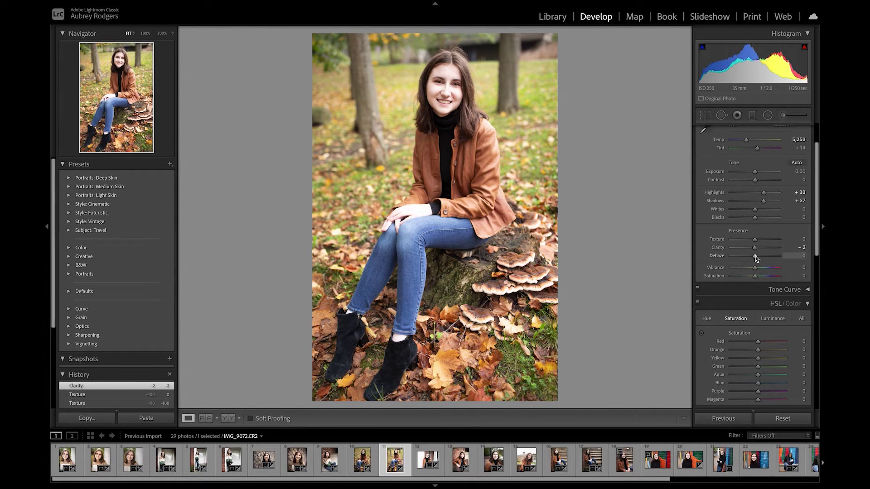
left_click_drag(756, 248, 758, 248)
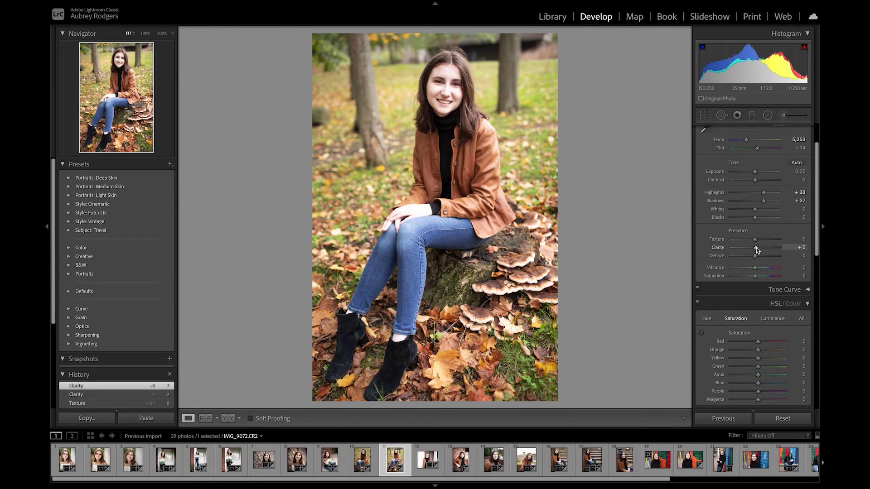
left_click_drag(757, 250, 757, 251)
Try out the vibrance and saturation adjustments, leaving vibrance at 0 and saturation at +1
scroll(756, 265, "down", 1)
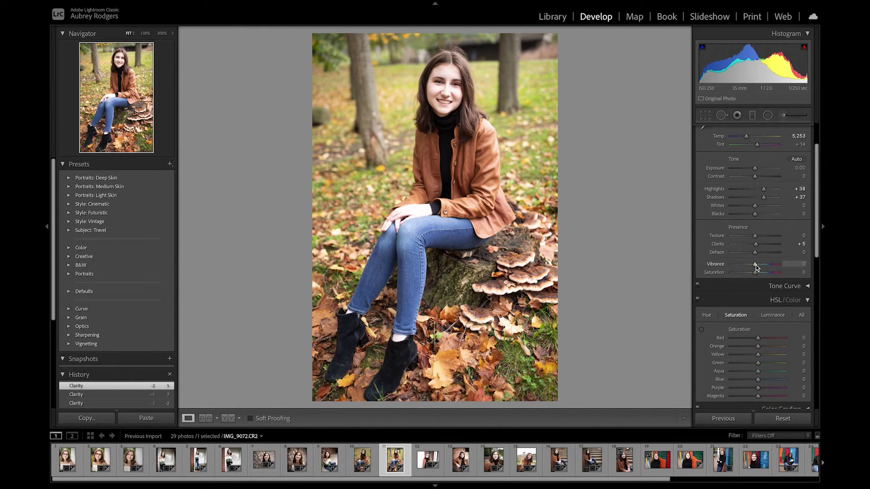
mouse_move(756, 265)
left_mouse_down()
mouse_move(740, 265)
mouse_move(780, 273)
mouse_move(704, 276)
mouse_move(757, 273)
left_mouse_up()
left_click_drag(756, 265, 755, 265)
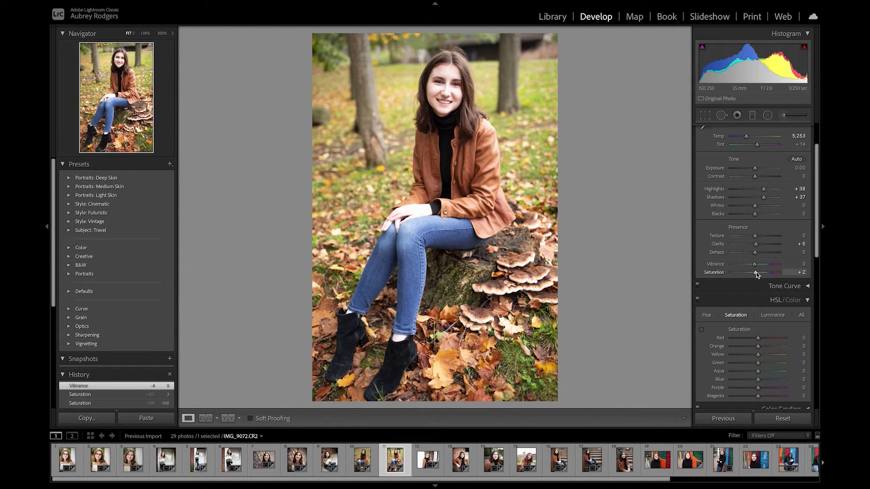
key("Down")
Review the HSL hue, saturation and luminance controls, test the orange saturation at -100 and set it to +1
scroll(760, 327, "down", 2)
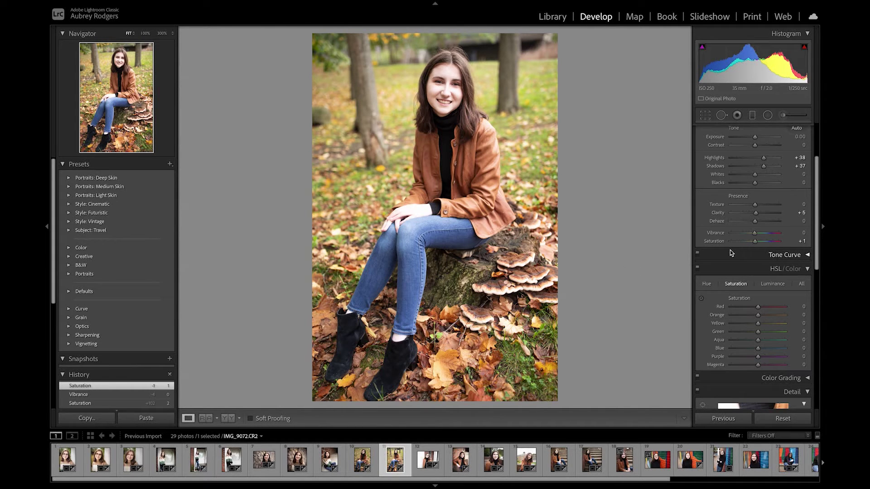
scroll(750, 319, "down", 1)
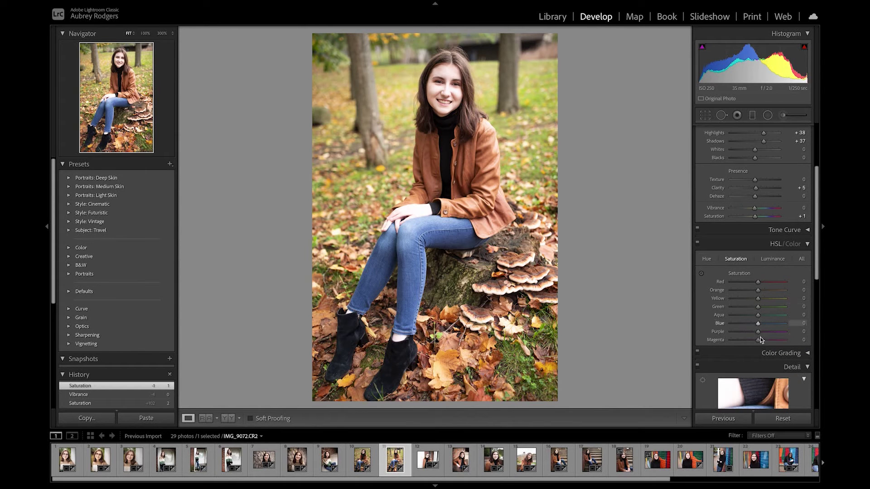
left_click(707, 259)
left_click(742, 258)
left_click(774, 259)
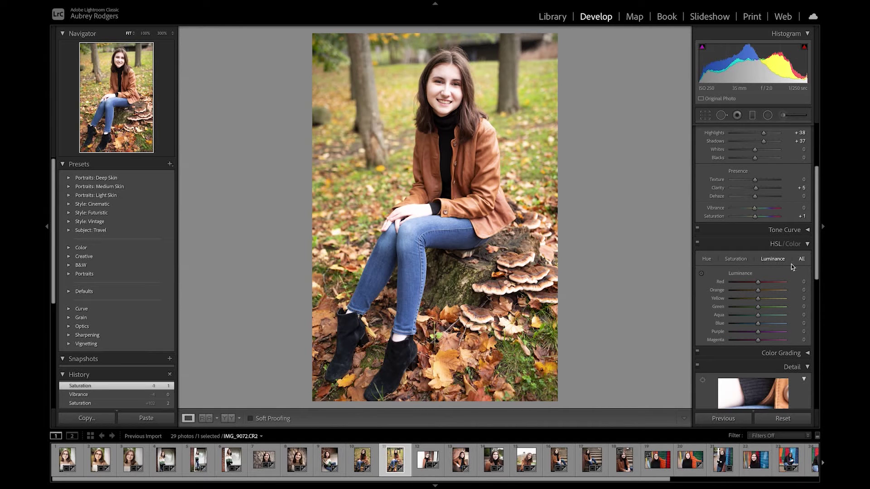
left_click(741, 261)
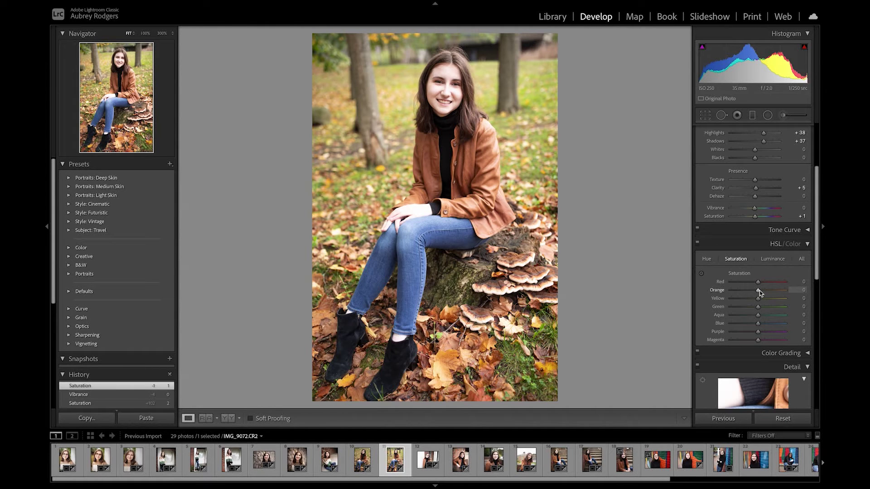
left_click_drag(759, 291, 727, 293)
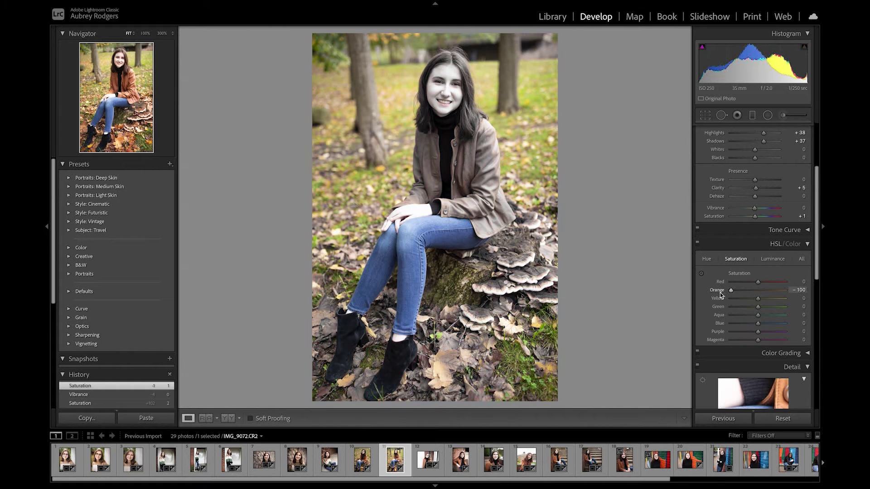
left_click_drag(731, 291, 760, 298)
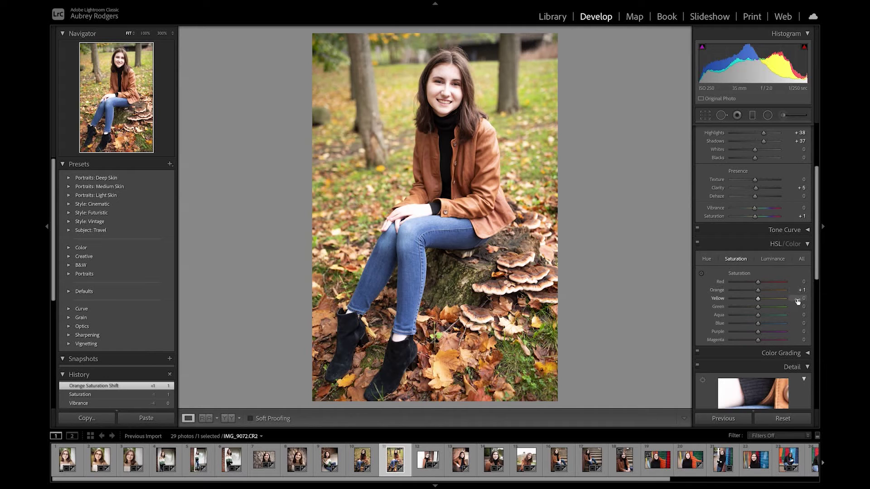
Set the luminance noise reduction to 12
scroll(786, 314, "down", 3)
scroll(786, 314, "down", 5)
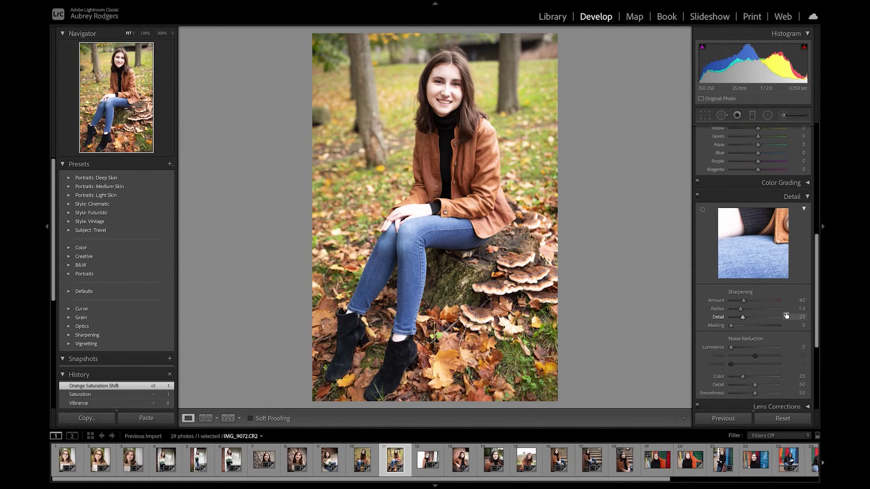
scroll(786, 315, "down", 1)
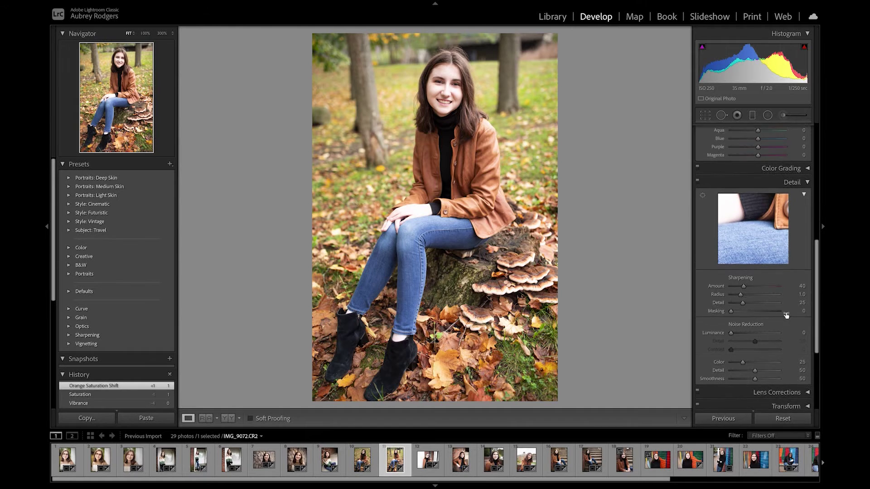
scroll(786, 315, "up", 1)
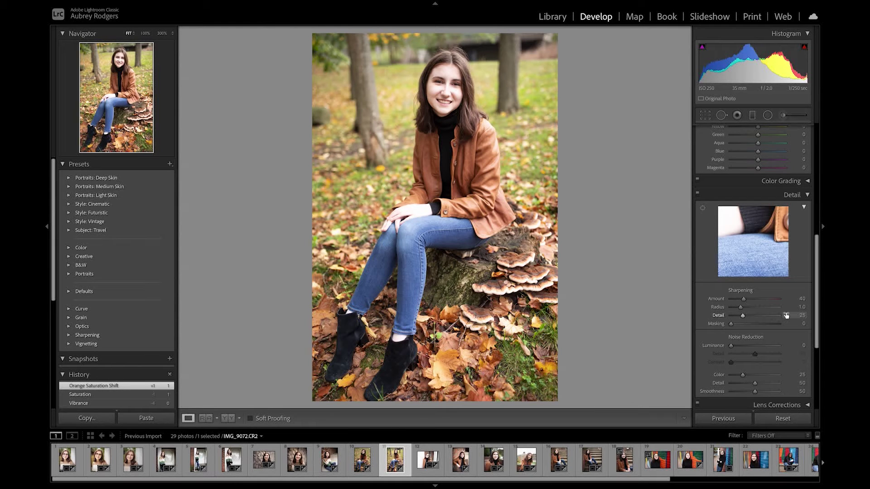
left_click(738, 346)
left_click_drag(739, 346, 739, 346)
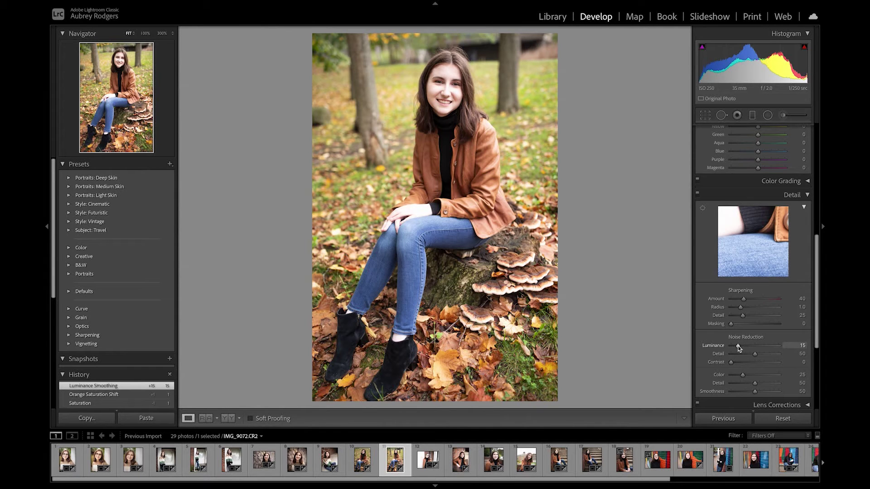
left_click_drag(738, 346, 738, 347)
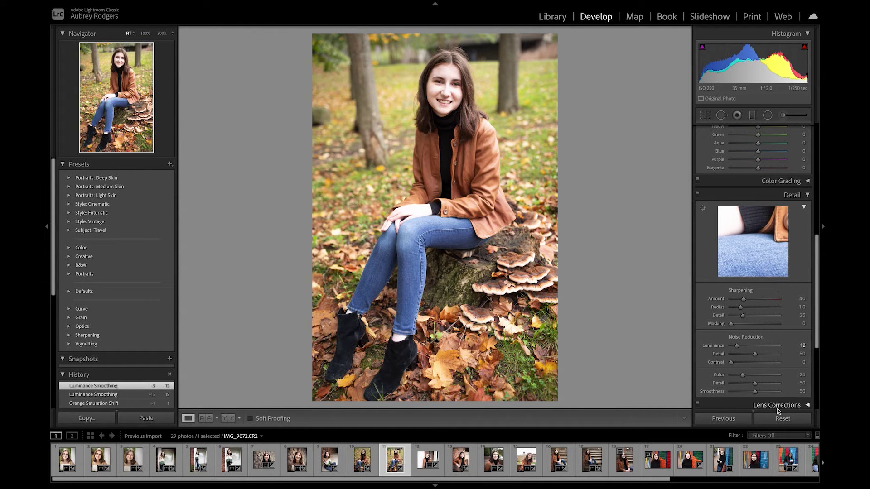
Set the post-crop vignette amount to -43 and its feather to 89
scroll(775, 395, "down", 3)
scroll(768, 373, "down", 1)
scroll(768, 374, "down", 2)
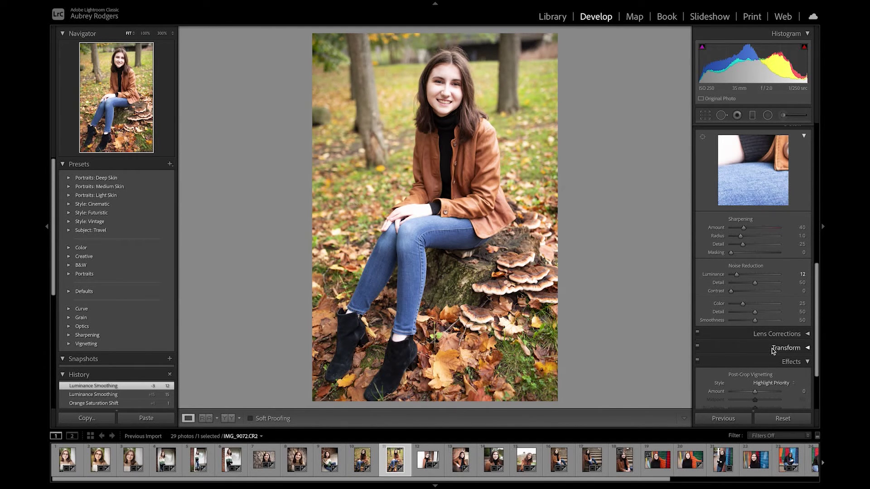
scroll(773, 352, "down", 3)
scroll(773, 351, "down", 1)
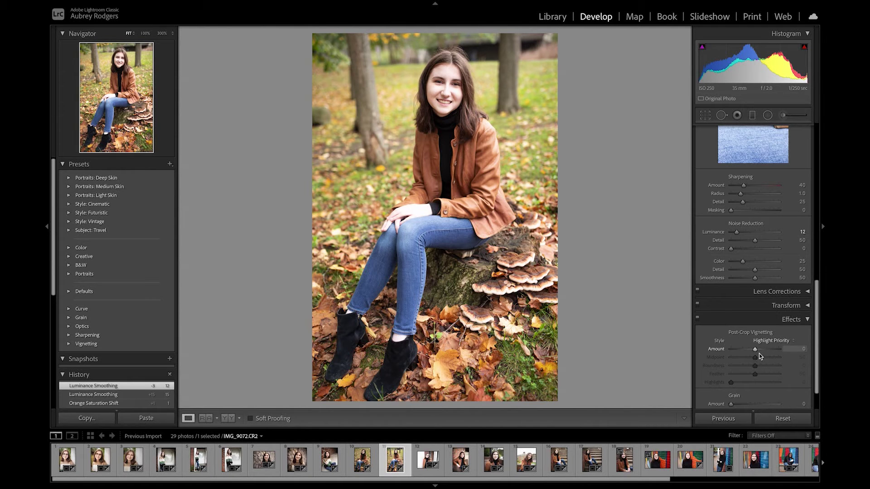
mouse_move(757, 350)
left_mouse_down()
mouse_move(750, 350)
mouse_move(772, 349)
mouse_move(745, 353)
left_mouse_up()
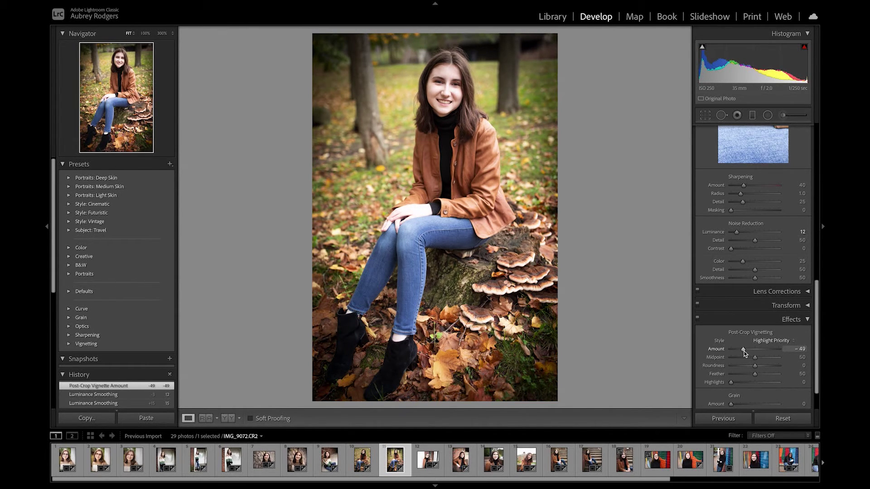
left_click_drag(745, 352, 749, 351)
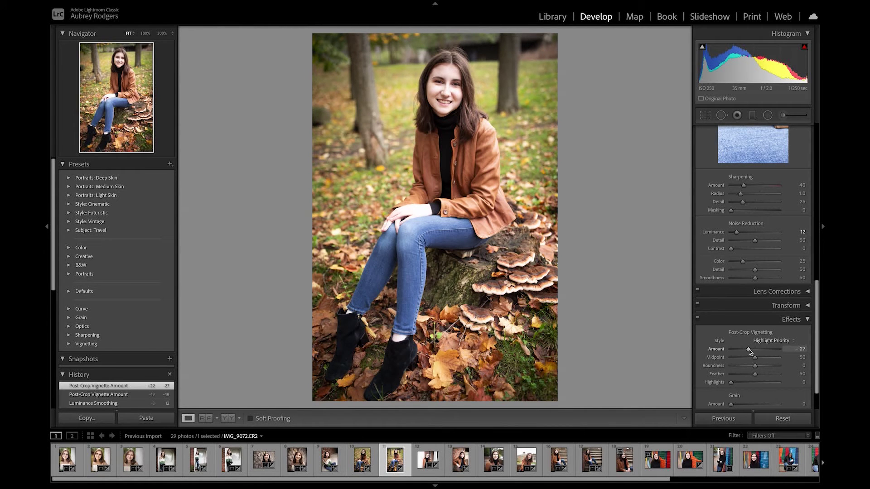
mouse_move(750, 352)
left_mouse_down()
mouse_move(723, 351)
mouse_move(746, 352)
left_mouse_up()
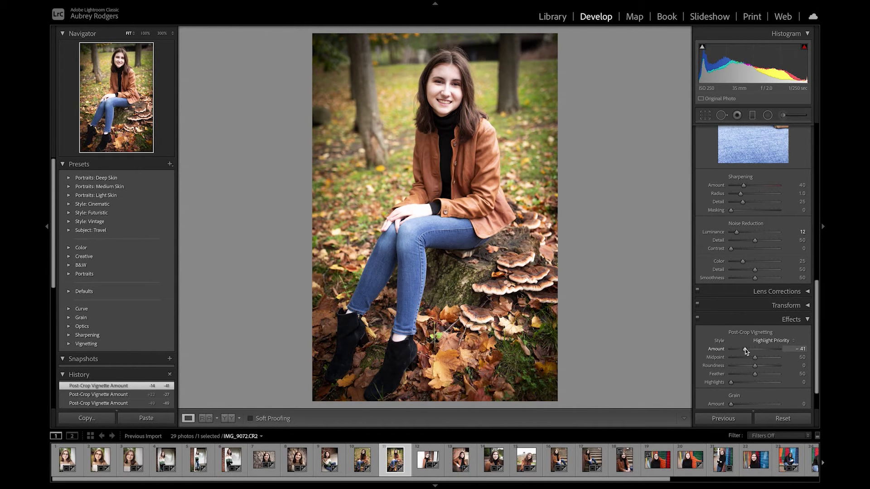
left_click_drag(746, 352, 745, 351)
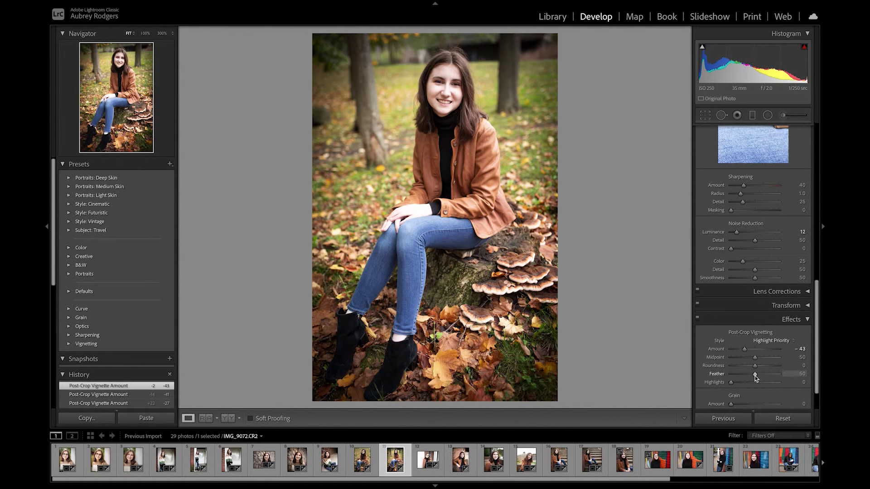
left_click_drag(755, 376, 775, 377)
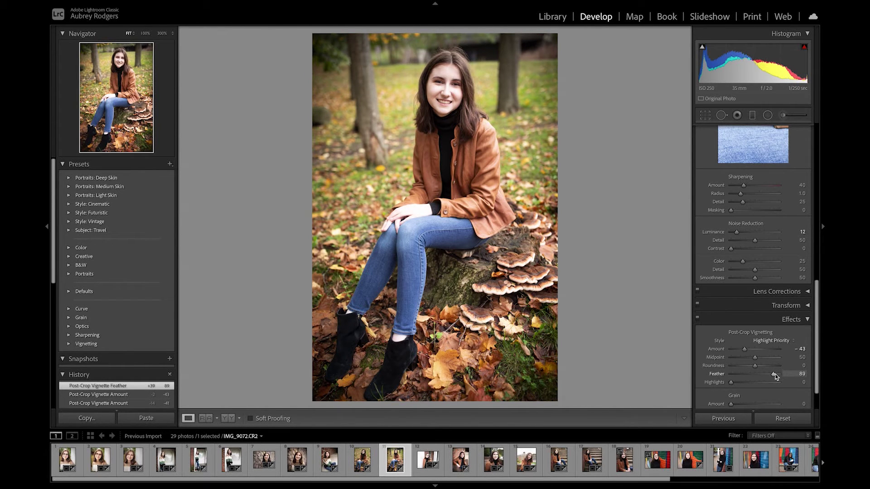
scroll(775, 376, "down", 2)
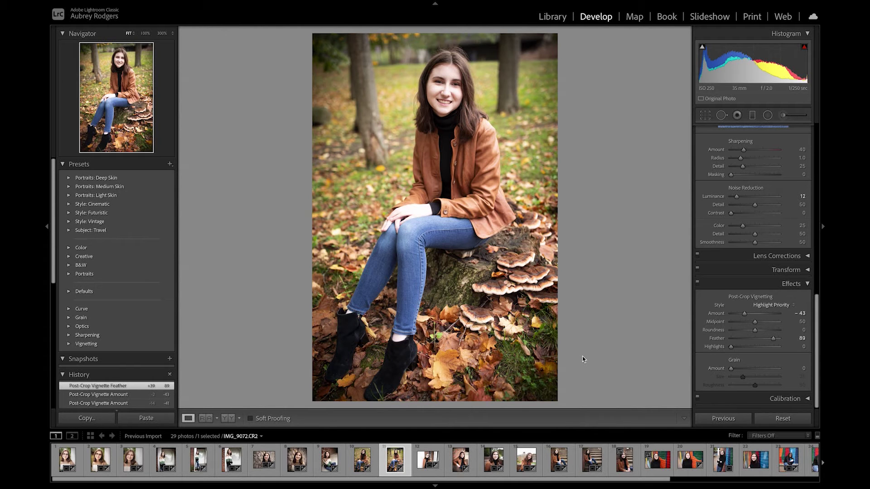
Advance through the photo series to IMG_9104.CR2, the smiling portrait beside the blue painted brick wall
key("Right")
key("Right")
key("Right")
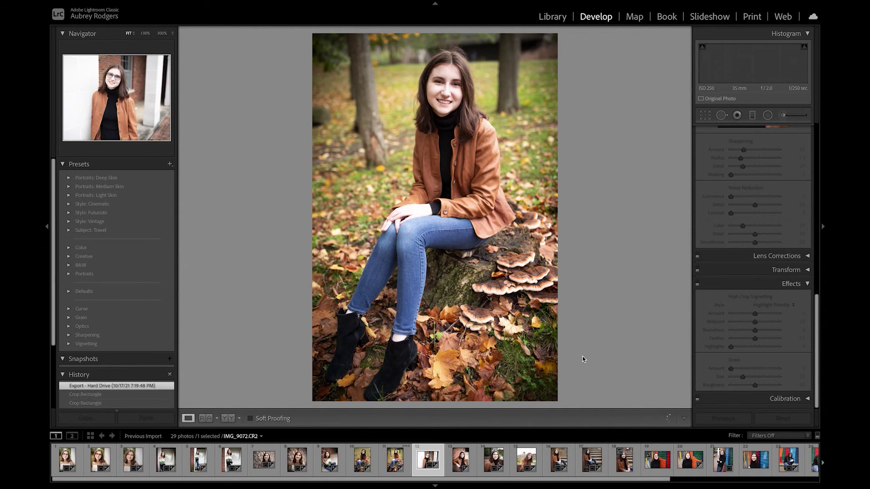
key("Right")
key("Right")
key("Right")
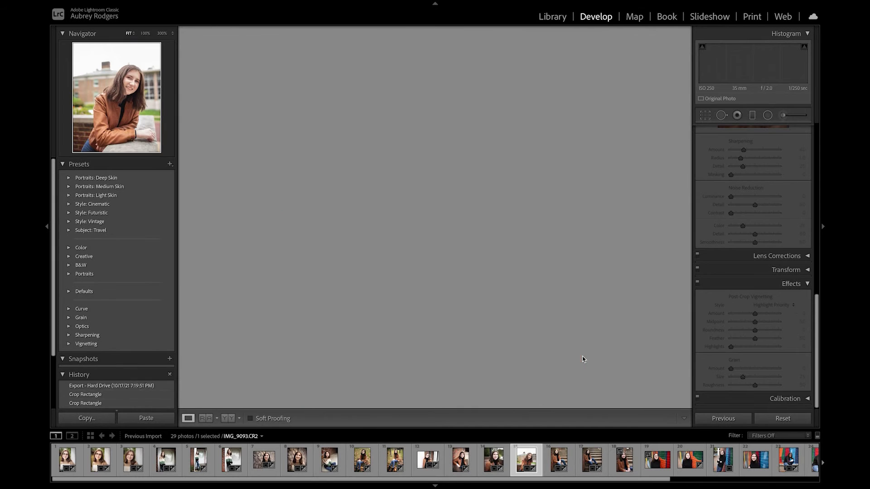
key("Right")
key("Right")
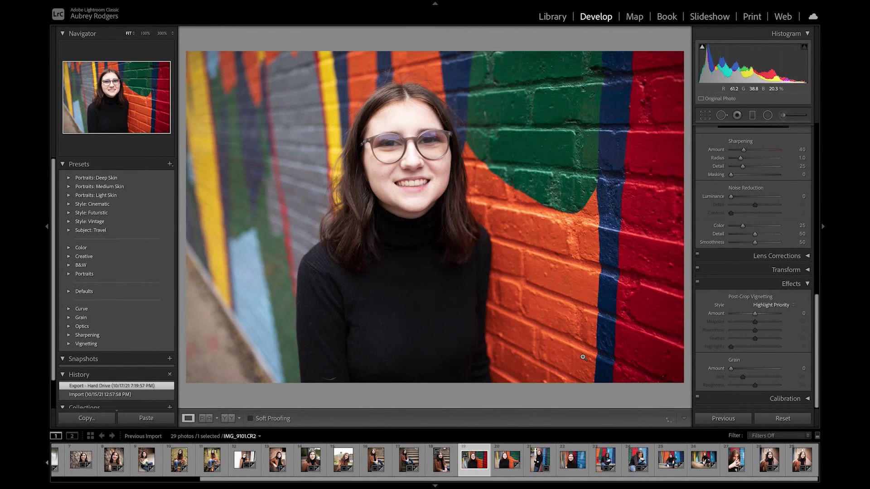
key("Right")
key("Right")
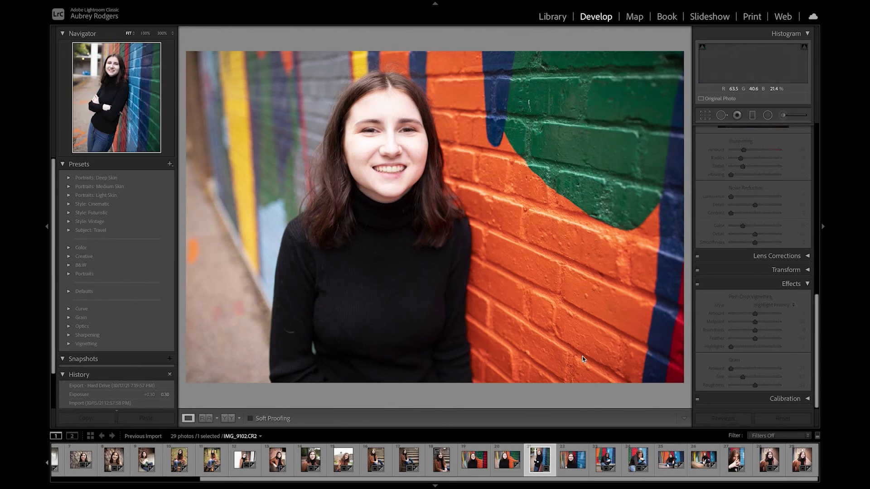
key("Right")
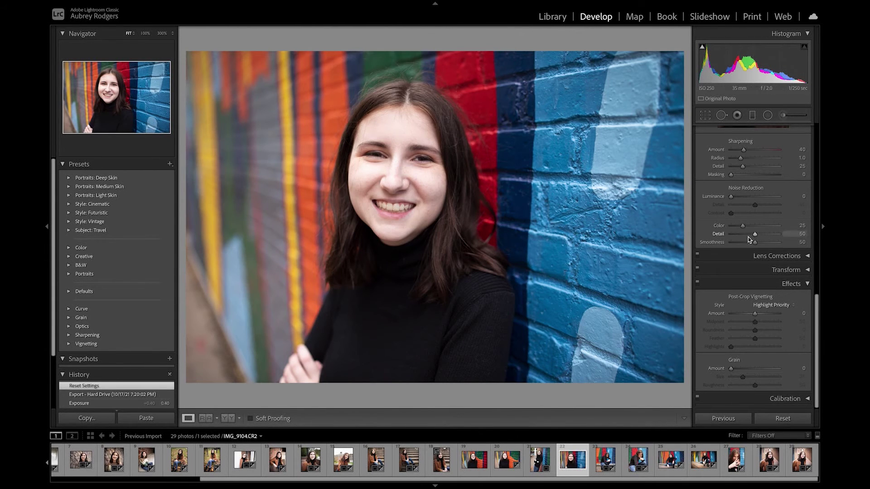
Warm the mural portrait's white balance by setting the temperature to 6,546
scroll(749, 241, "up", 7)
scroll(748, 240, "up", 8)
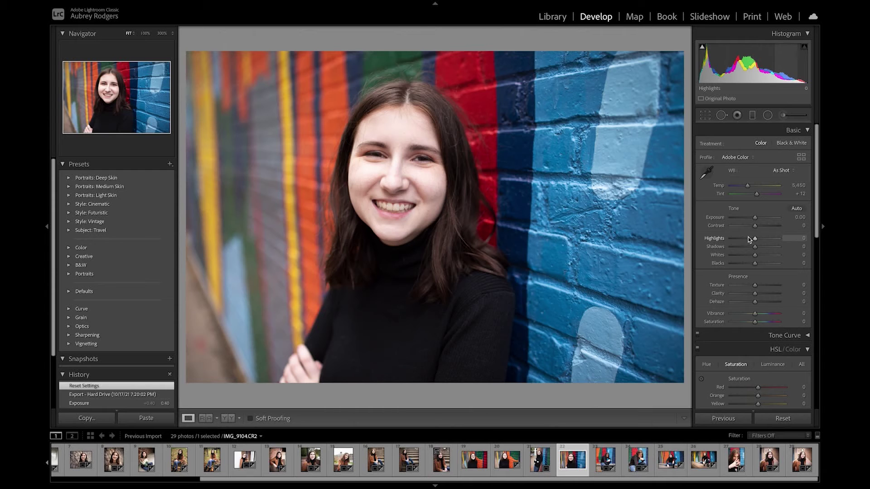
scroll(748, 255, "down", 1)
scroll(748, 254, "up", 1)
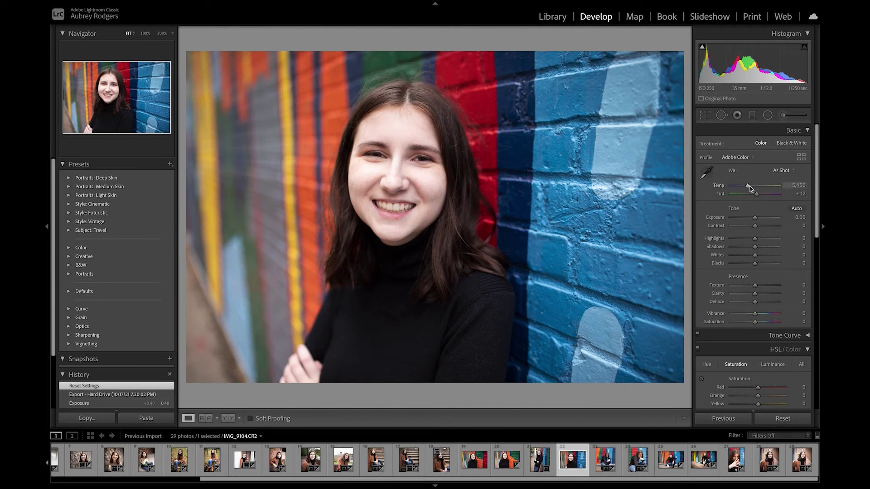
left_click_drag(749, 186, 754, 186)
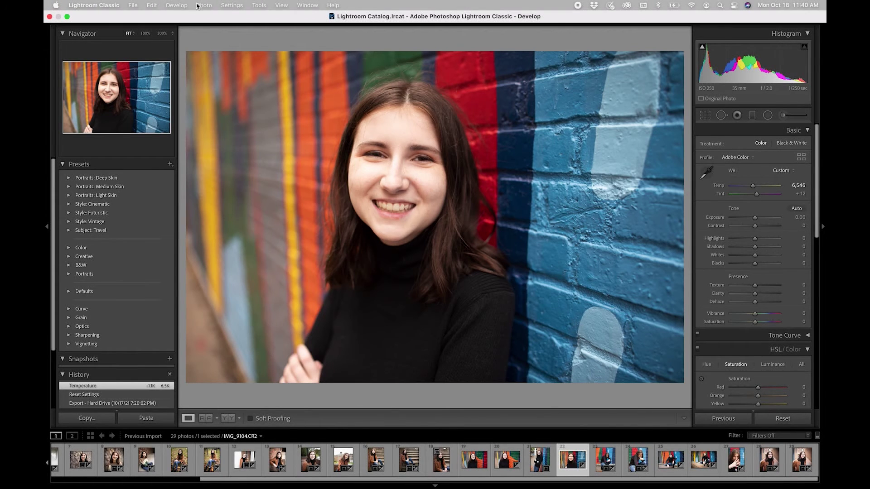
Send the warmed portrait to Adobe Photoshop 2021 for editing
left_click(198, 5)
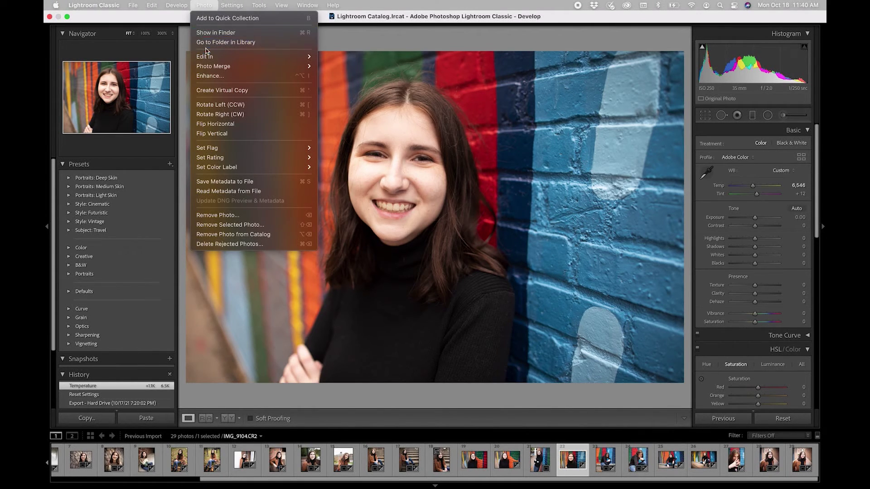
mouse_move(208, 58)
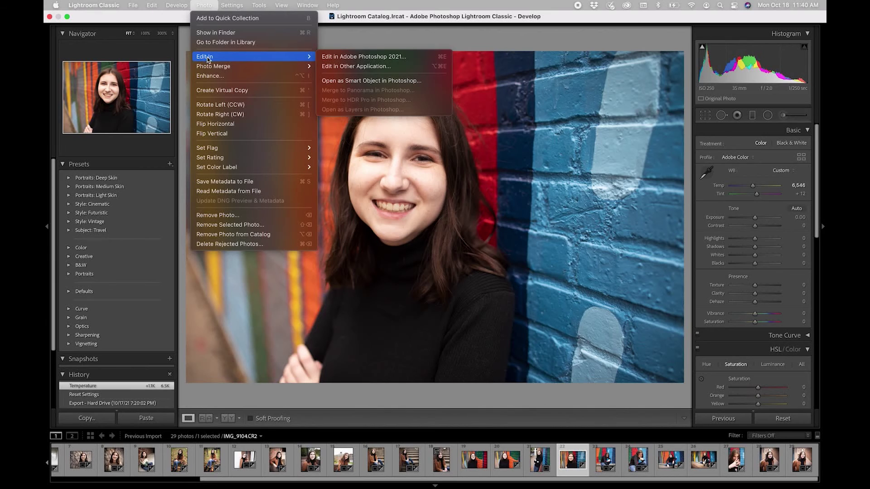
left_click(348, 58)
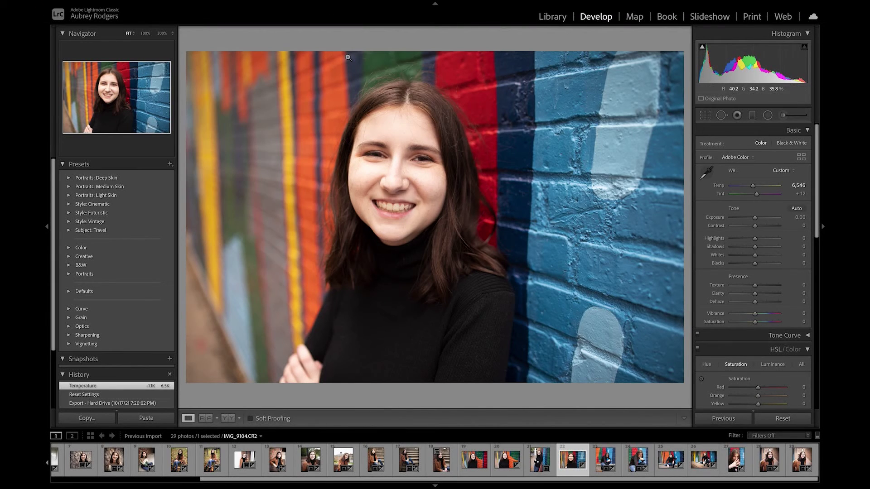
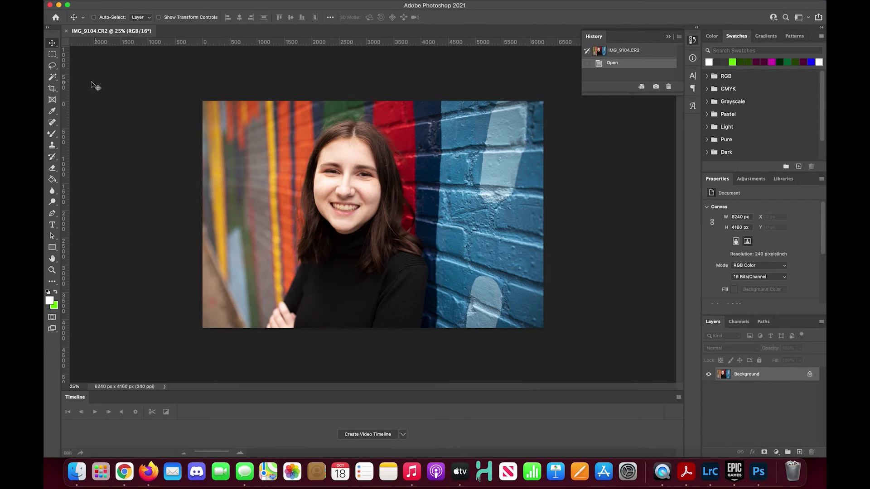
Select a rectangle of about 814 × 359 px around the mouth and paste a copy in place on a new layer
left_click(52, 54)
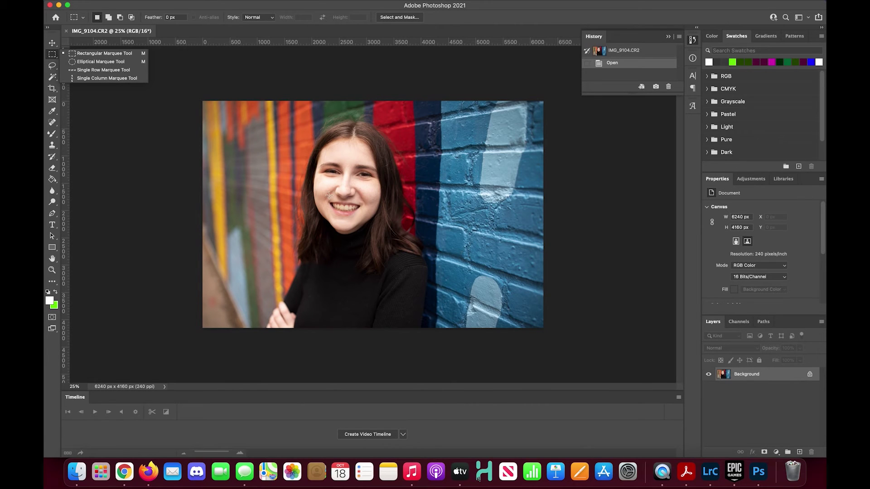
left_click_drag(326, 196, 358, 209)
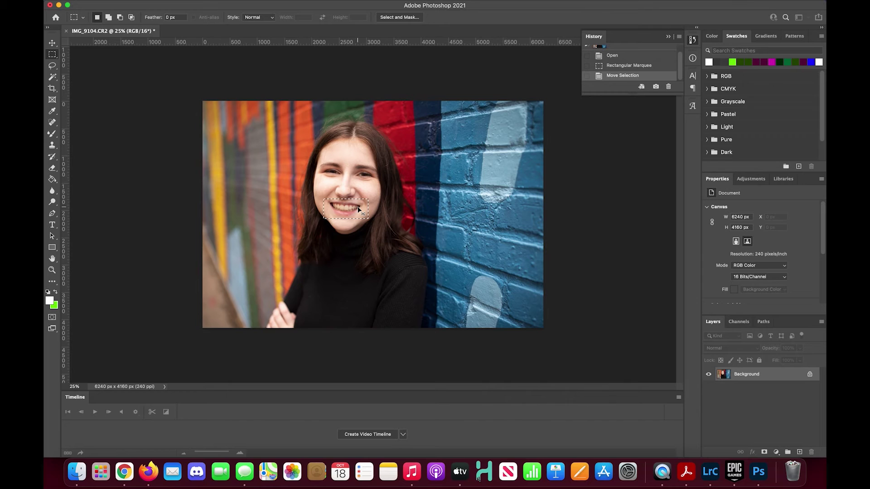
key("super+shift+v")
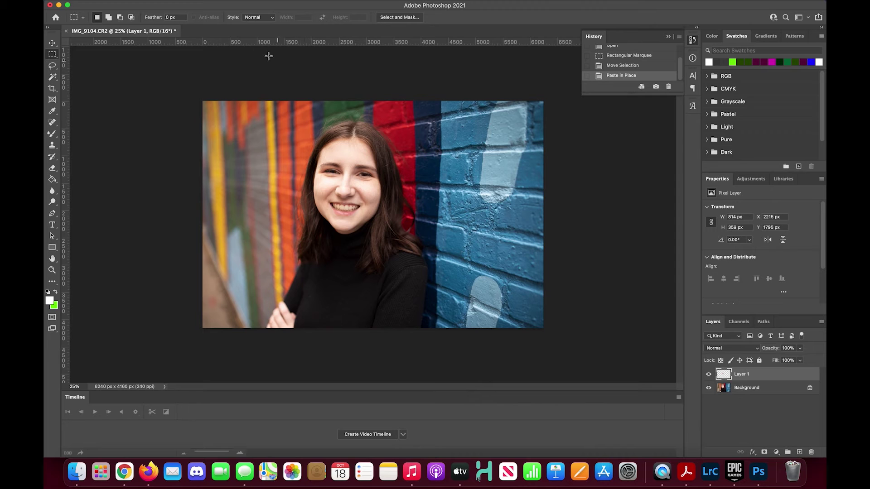
mouse_move(228, 2)
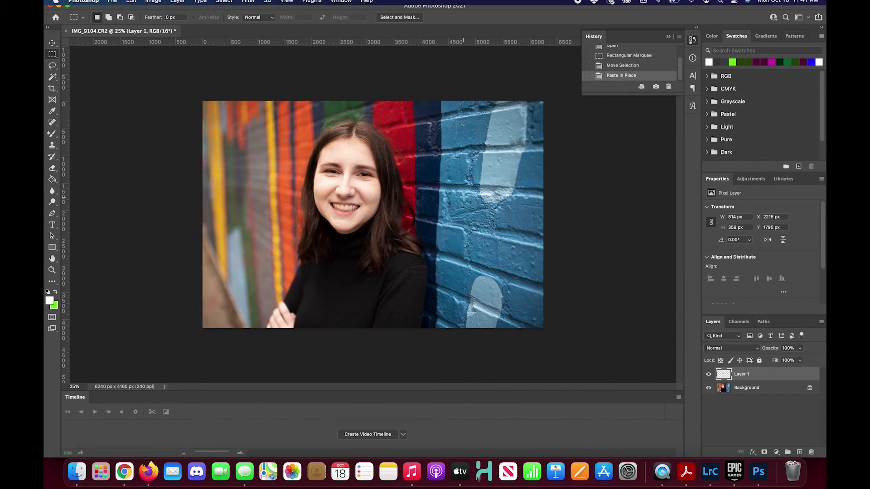
left_click(709, 389)
left_click(709, 388)
Desaturate the pasted mouth layer
mouse_move(200, 2)
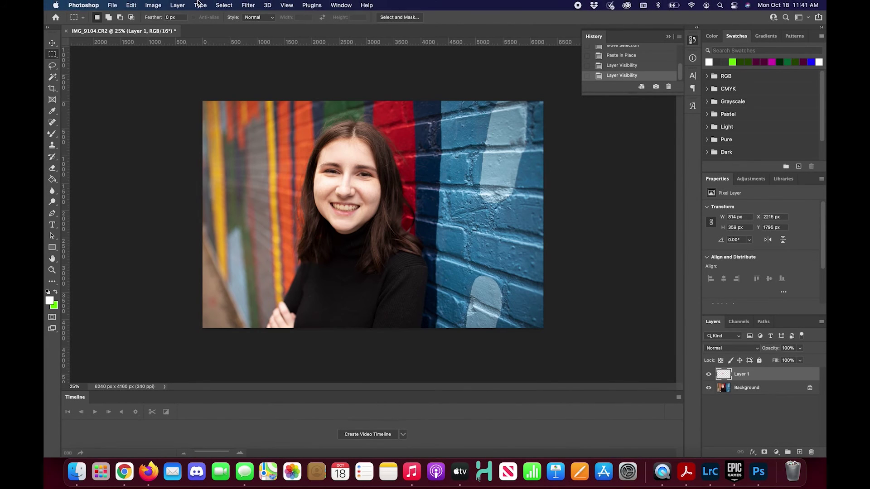
left_click(153, 5)
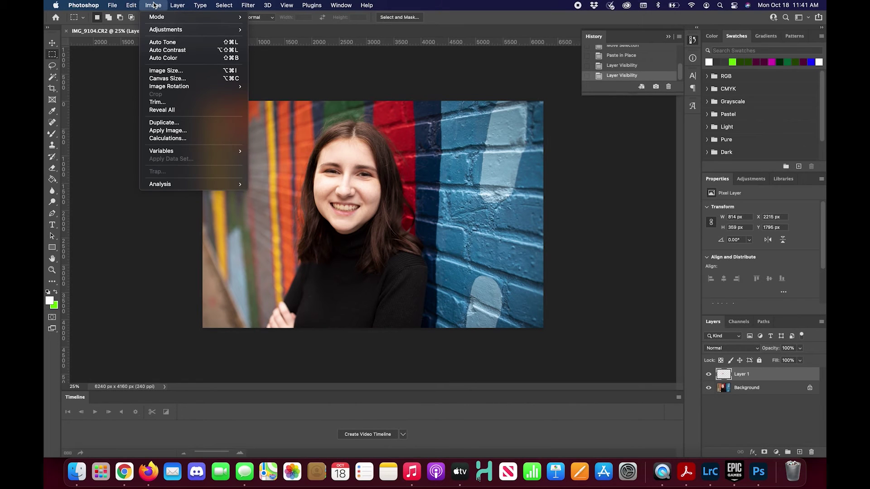
mouse_move(154, 30)
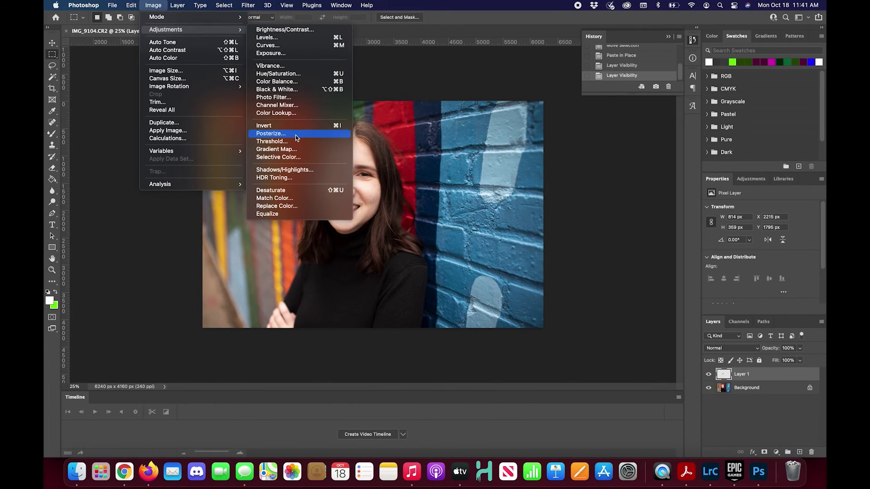
left_click(293, 191)
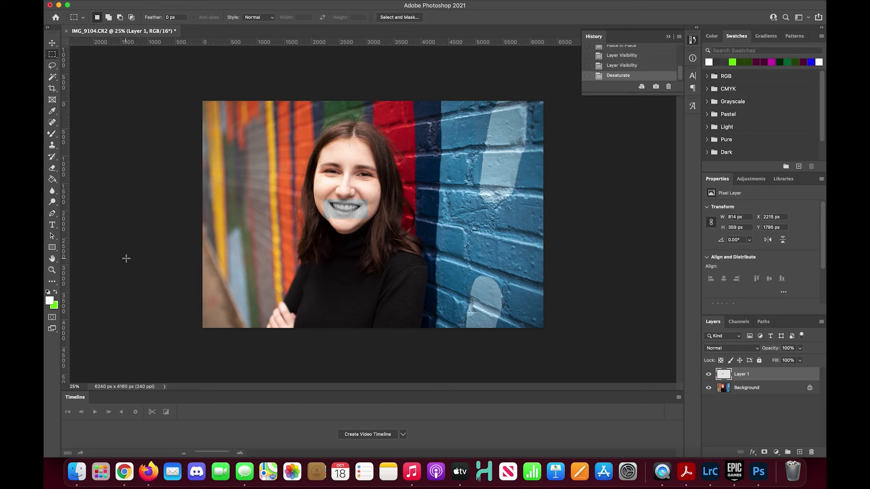
Erase the desaturated skin and lips around the teeth on Layer 1 with a 125 px eraser, leaving only the teeth
left_click(51, 271)
left_click(359, 201)
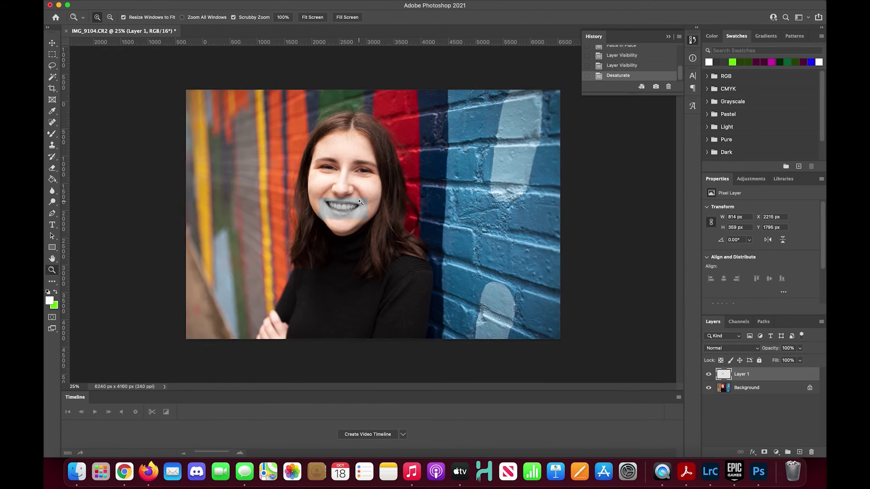
left_click(359, 201)
left_click(359, 201)
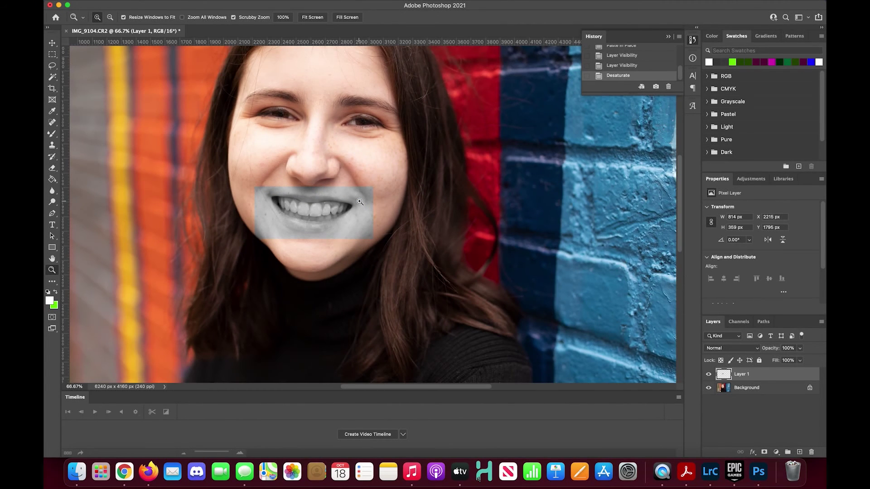
left_click(359, 201)
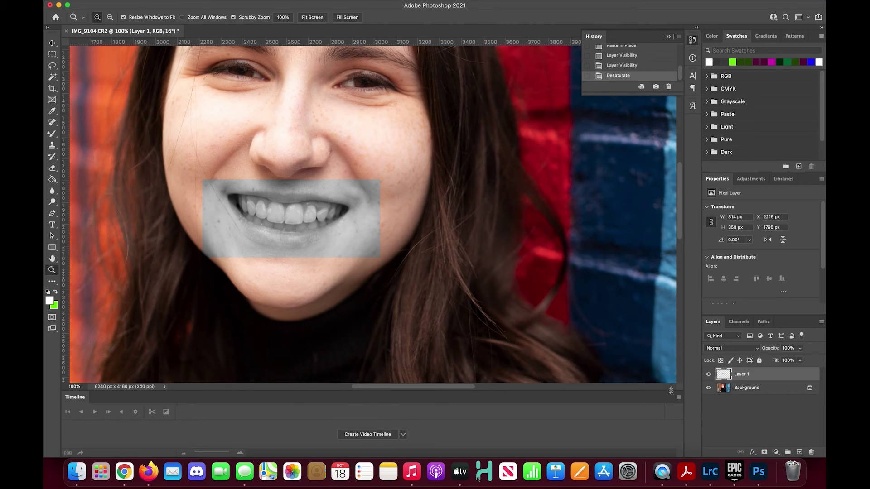
left_click(709, 375)
left_click(710, 375)
left_click(54, 172)
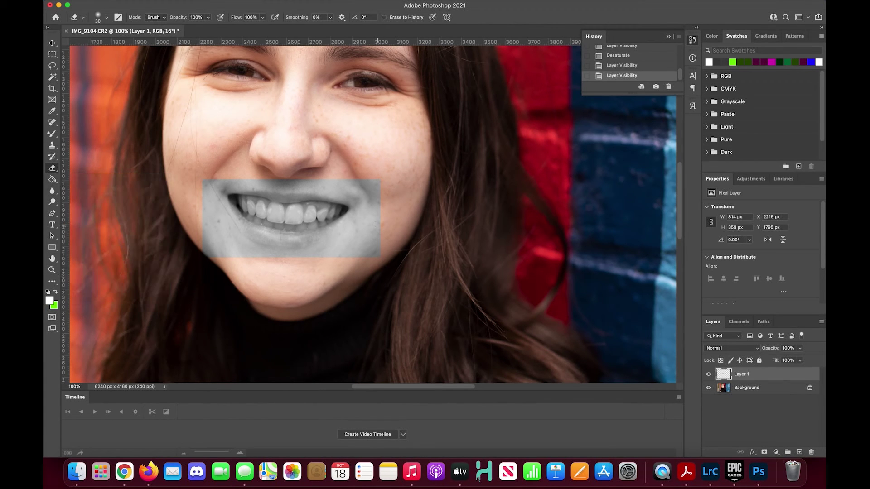
key("bracketright")
key("bracketright")
key("bracketright")
left_click_drag(374, 215, 351, 249)
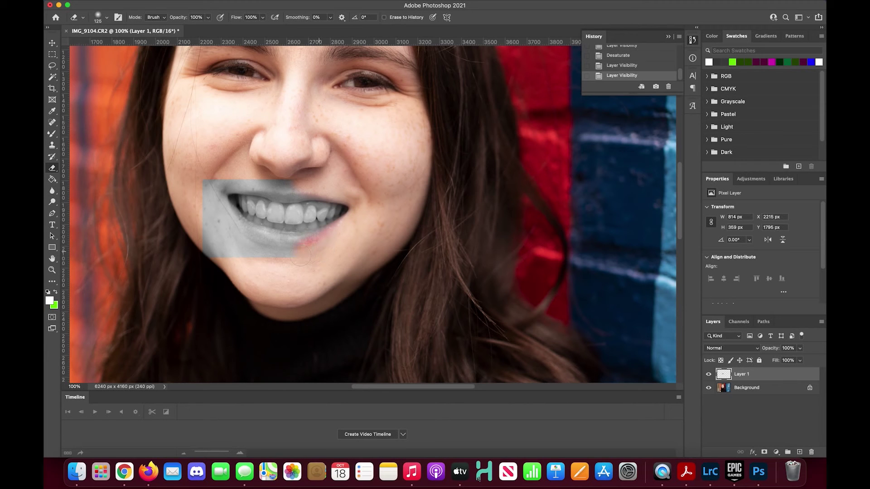
mouse_move(240, 249)
left_mouse_down()
mouse_move(221, 236)
mouse_move(263, 267)
mouse_move(199, 259)
mouse_move(213, 251)
mouse_move(208, 188)
left_mouse_up()
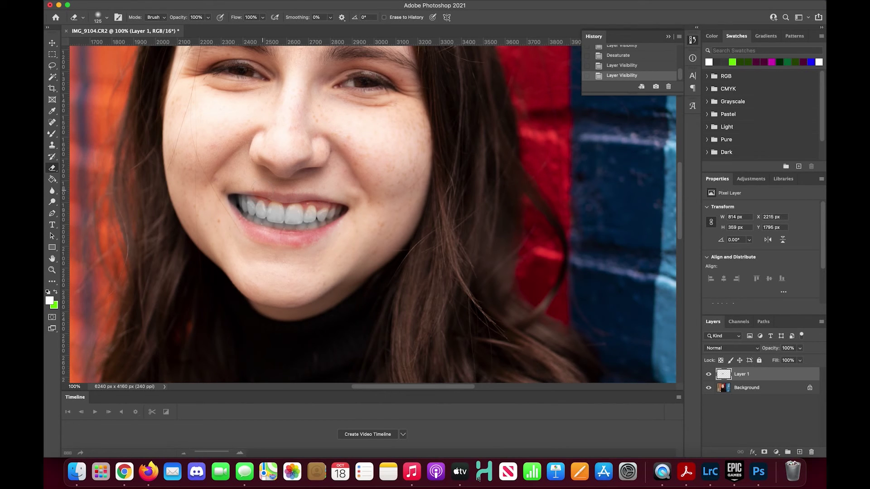
left_click_drag(244, 185, 215, 200)
left_click_drag(352, 245, 371, 238)
Brighten the teeth on Layer 1 with a Curves adjustment, raising the RGB midtones to output 223 at input 117
key("super+m")
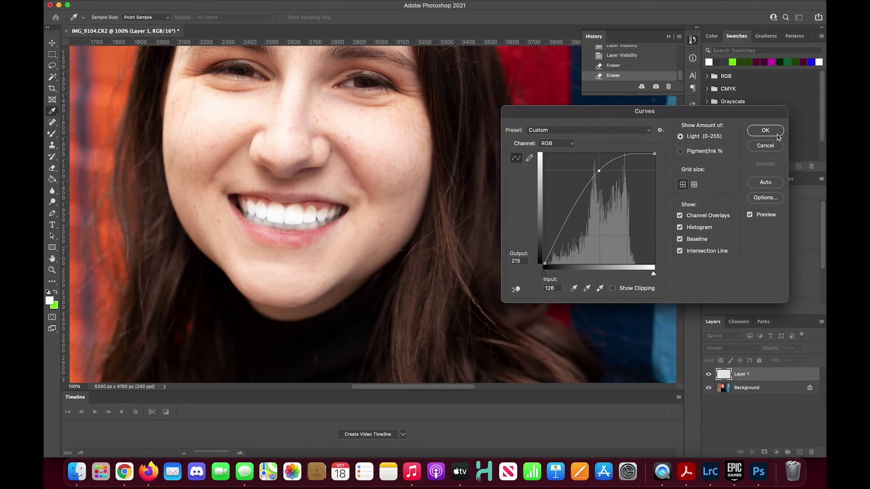
left_click(770, 145)
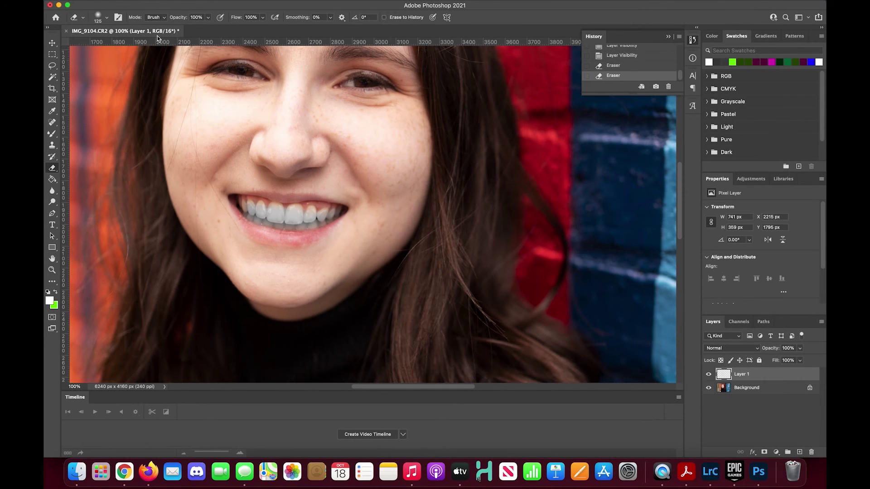
mouse_move(162, 3)
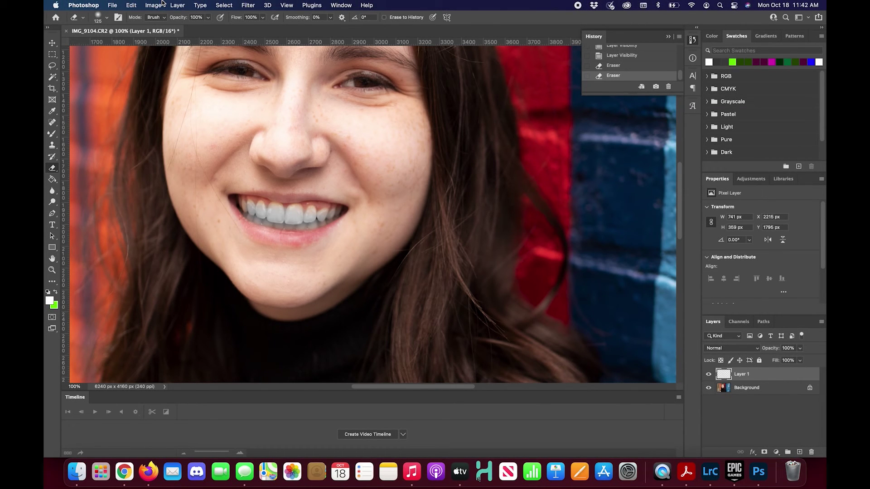
left_click(161, 3)
mouse_move(161, 31)
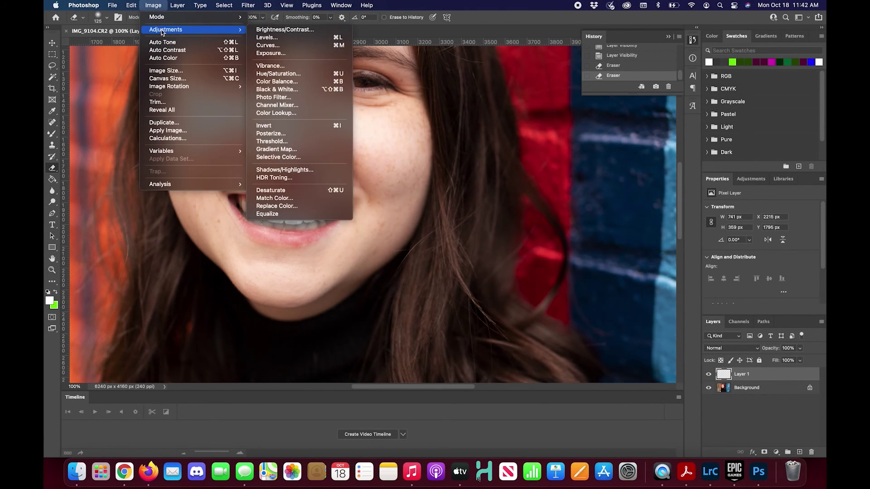
left_click(303, 46)
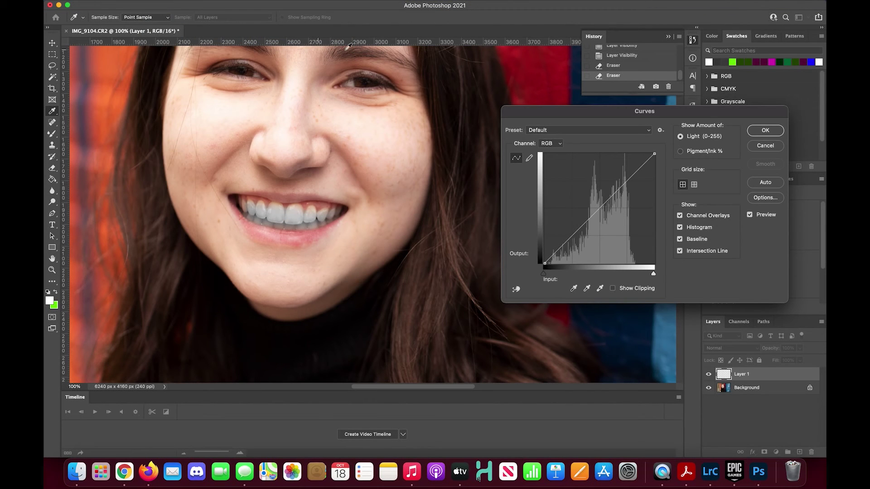
left_click_drag(607, 205, 595, 166)
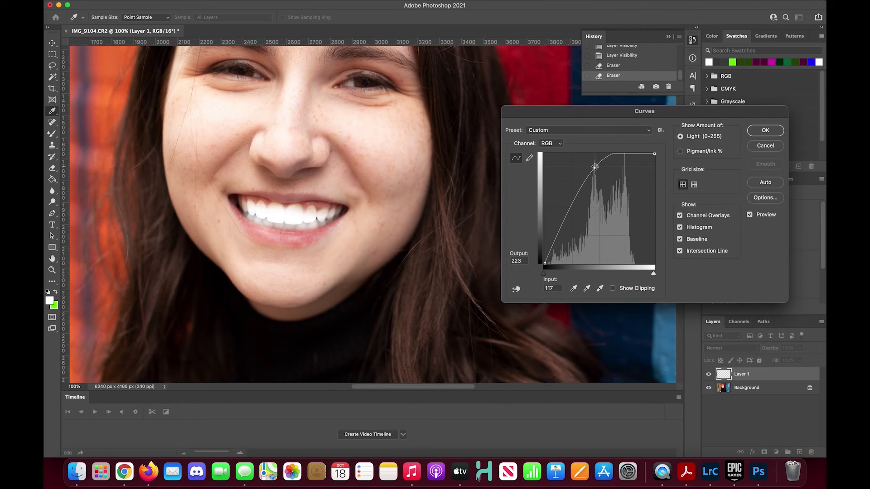
left_click(773, 131)
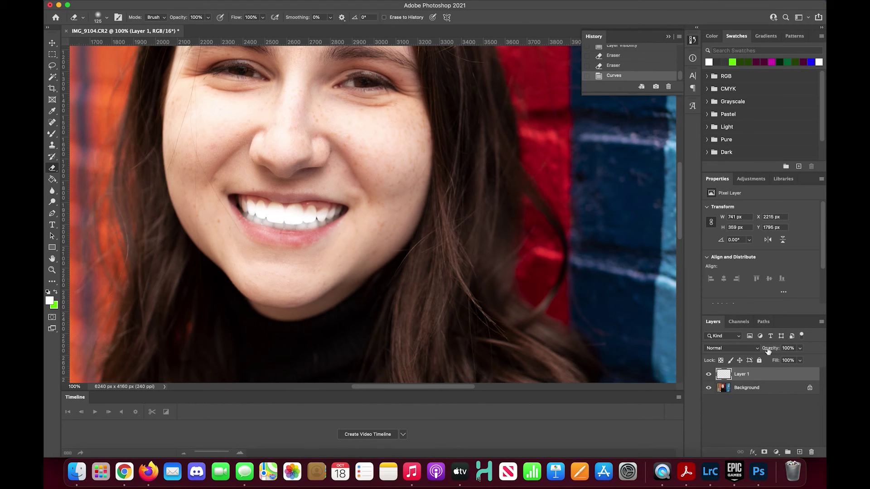
Try the Soft Light blend mode on Layer 1, compare the teeth with the layer hidden and shown, and return to Normal
left_click(746, 349)
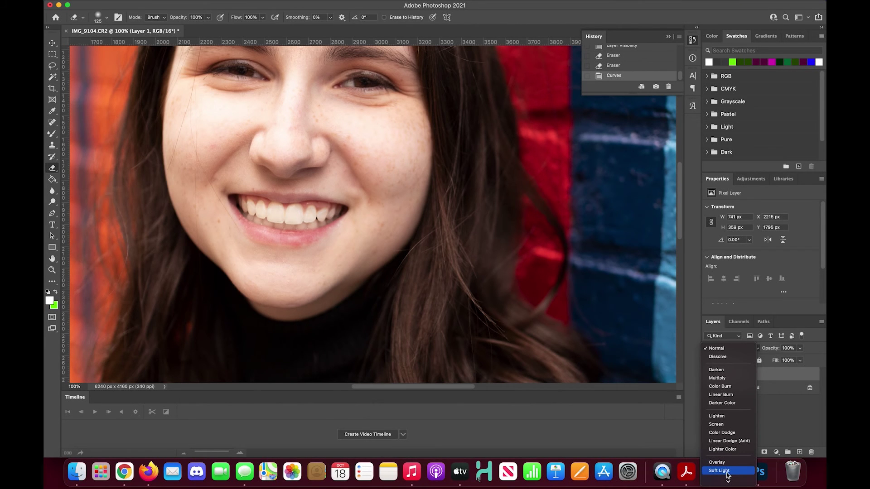
left_click(720, 471)
left_click(709, 375)
left_click(709, 375)
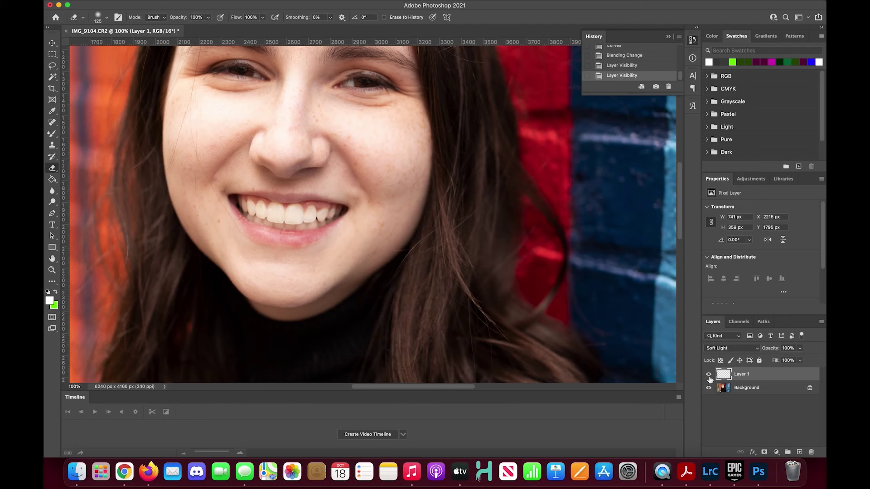
left_click(709, 375)
left_click(709, 375)
left_click(756, 349)
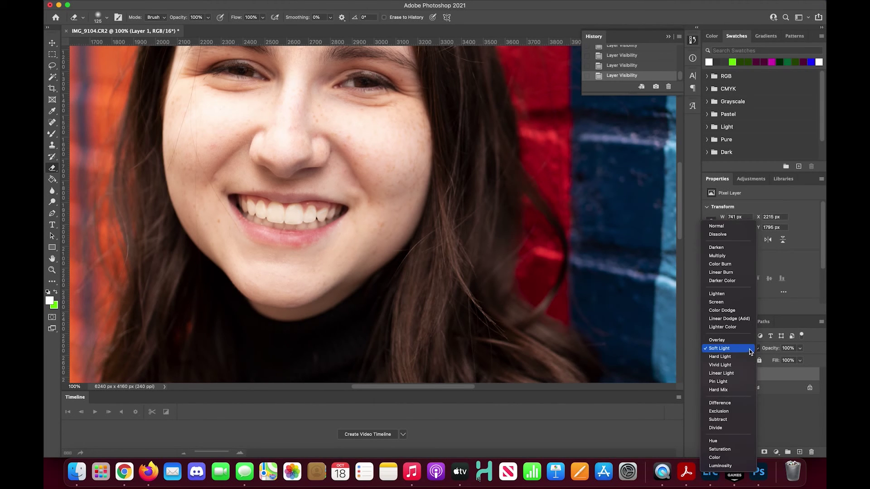
left_click(733, 228)
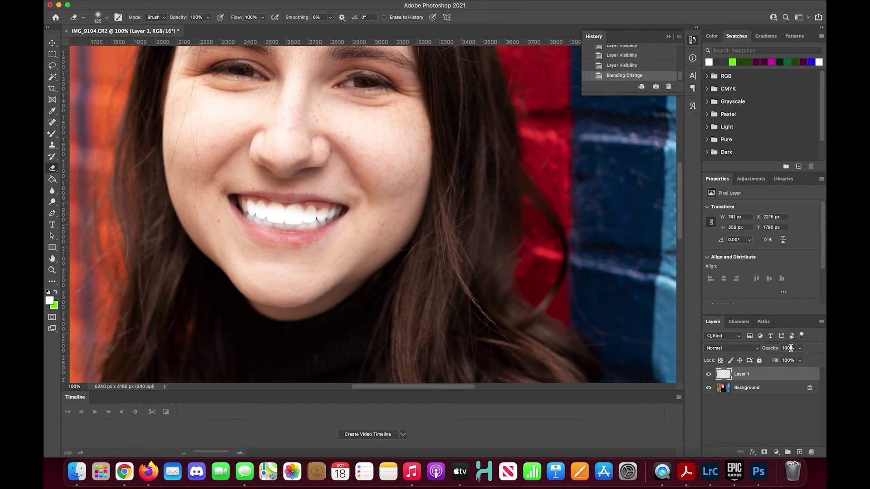
Lower Layer 1's opacity to 53% and toggle layer visibility to compare the teeth before and after
left_click(800, 349)
left_click_drag(792, 360, 782, 360)
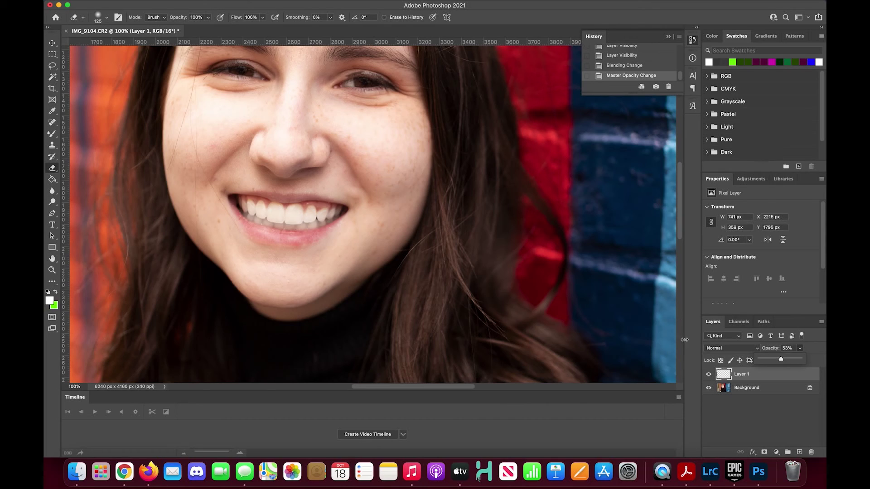
left_click(709, 388)
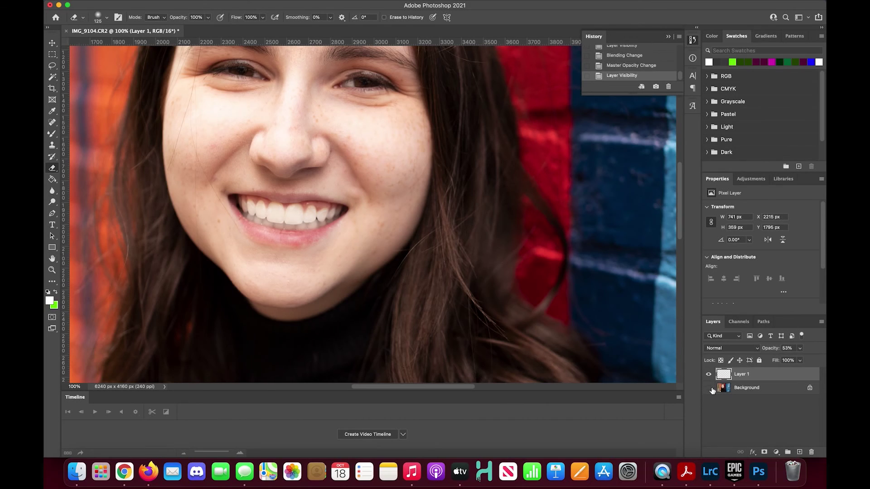
left_click(710, 389)
left_click(709, 375)
left_click(710, 375)
Fit the whole portrait on screen and compare the teeth with Layer 1 hidden and shown
scroll(593, 316, "up", 5)
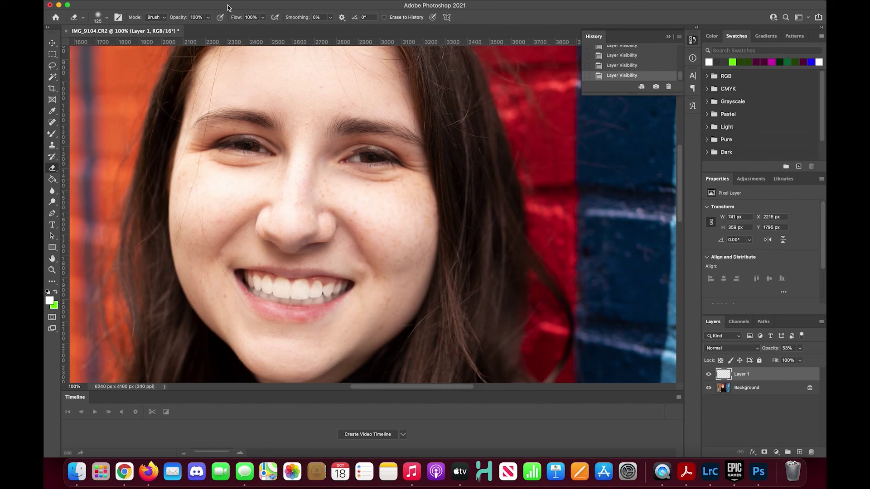
mouse_move(257, 3)
left_click(287, 5)
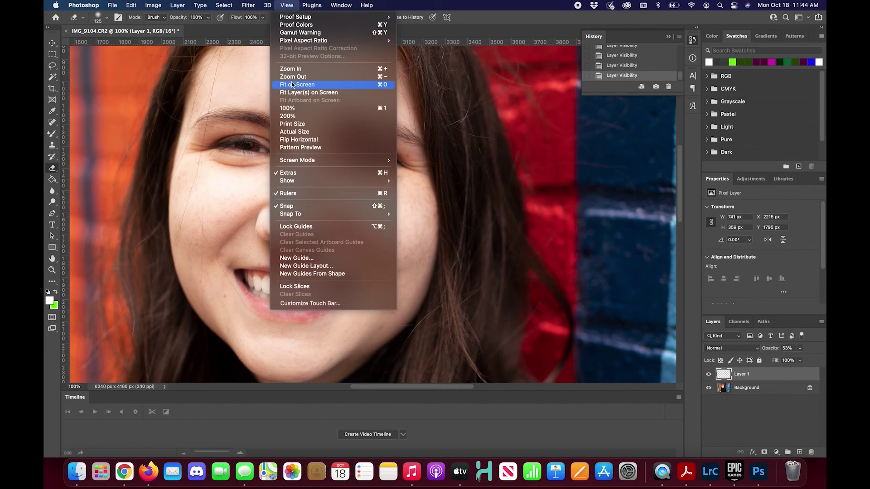
left_click(292, 85)
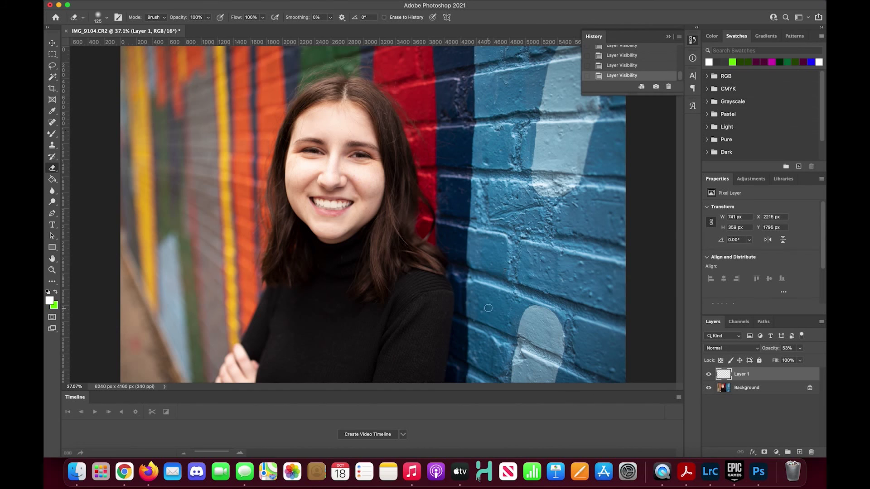
left_click(709, 375)
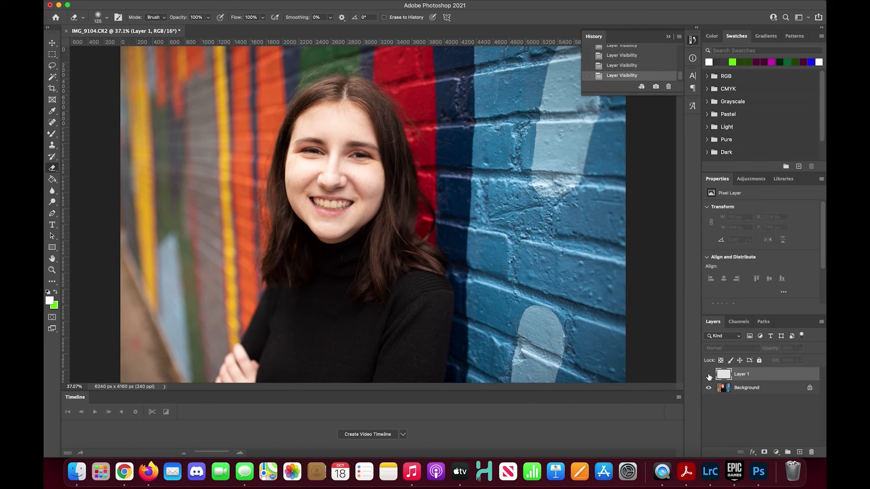
left_click(708, 374)
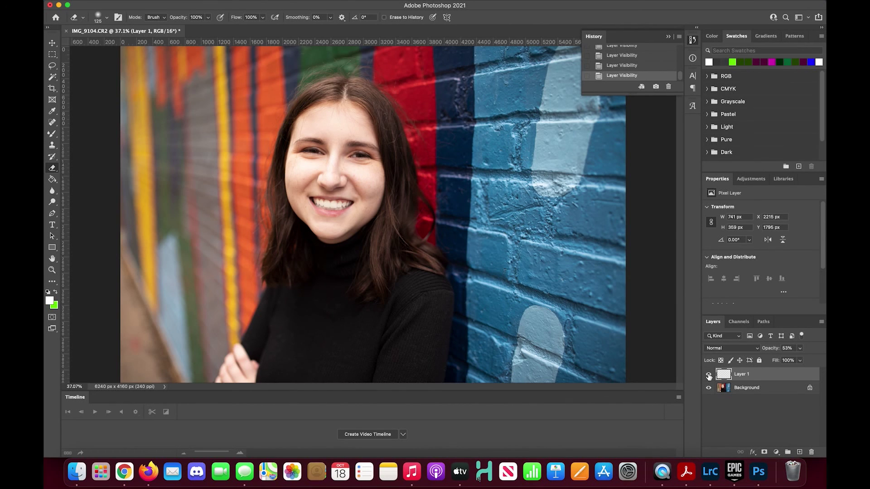
left_click(708, 374)
left_click(709, 374)
Reduce Layer 1's opacity to 40% and compare the whitened teeth with the original by toggling the layer's visibility
left_click(800, 349)
left_click_drag(796, 360, 797, 362)
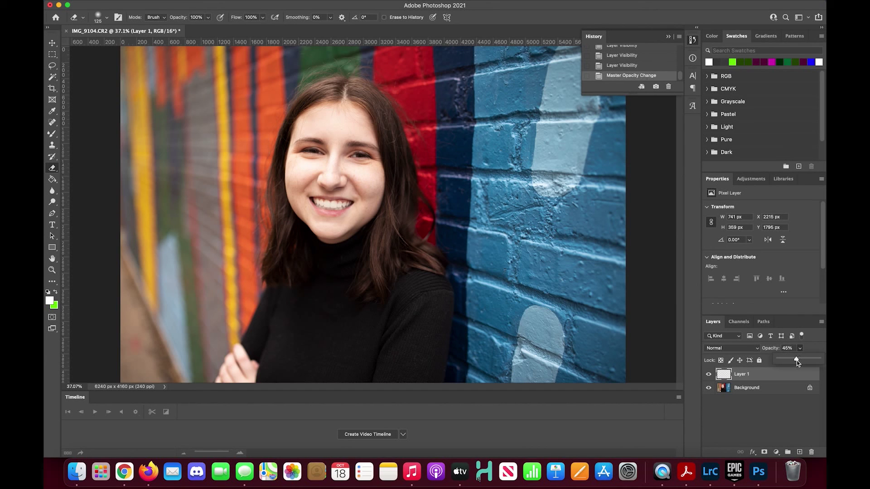
left_click(711, 378)
left_click(710, 375)
left_click(710, 375)
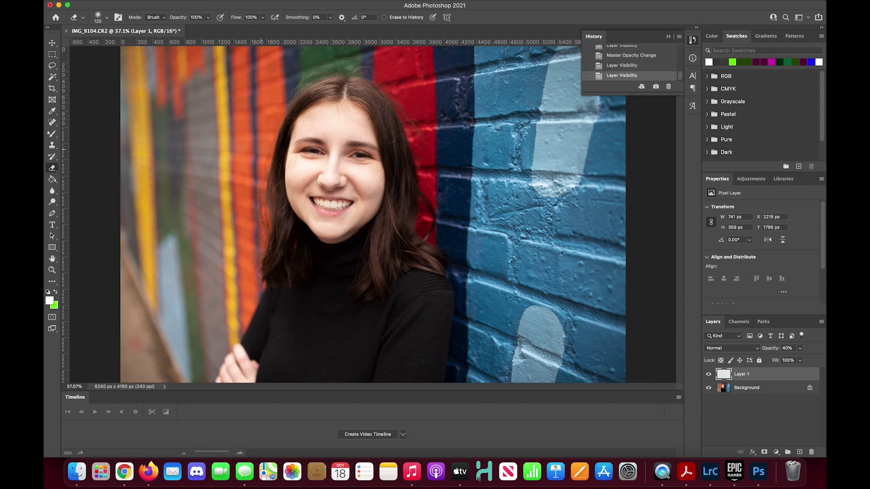
Close the portrait and save it as a TIFF, hide Photoshop, and switch to Lightroom Classic
left_click(50, 6)
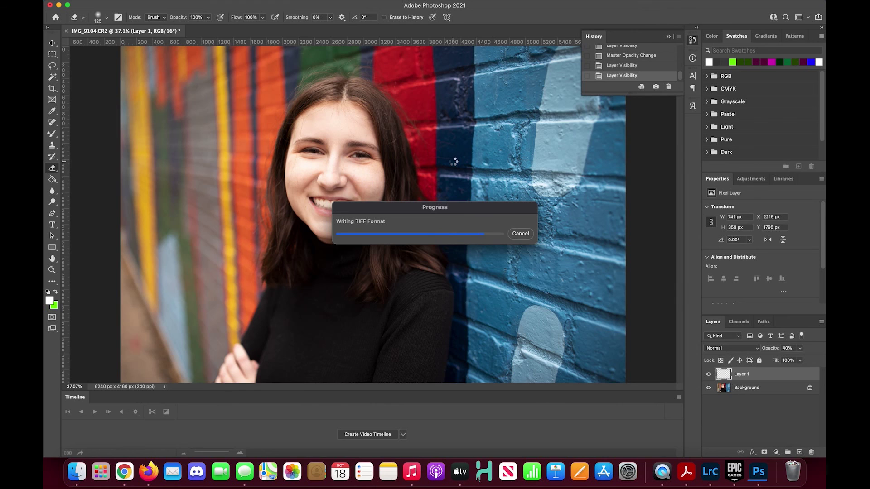
key("super+h")
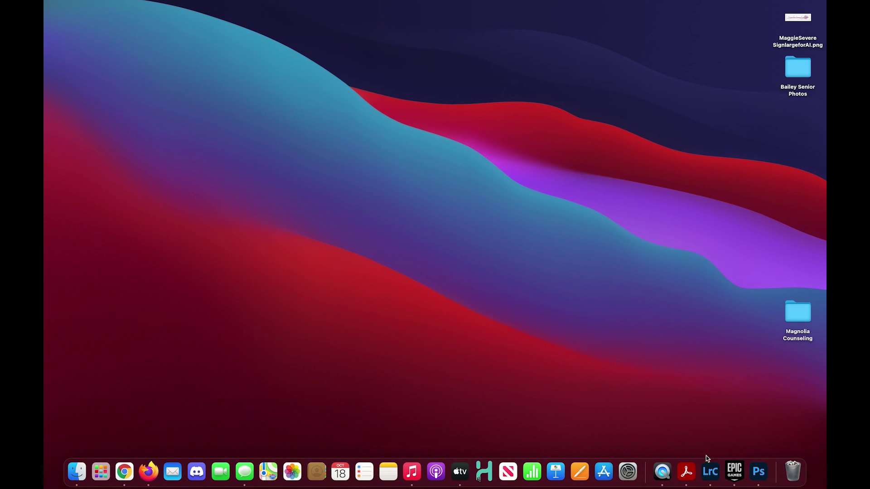
left_click(710, 472)
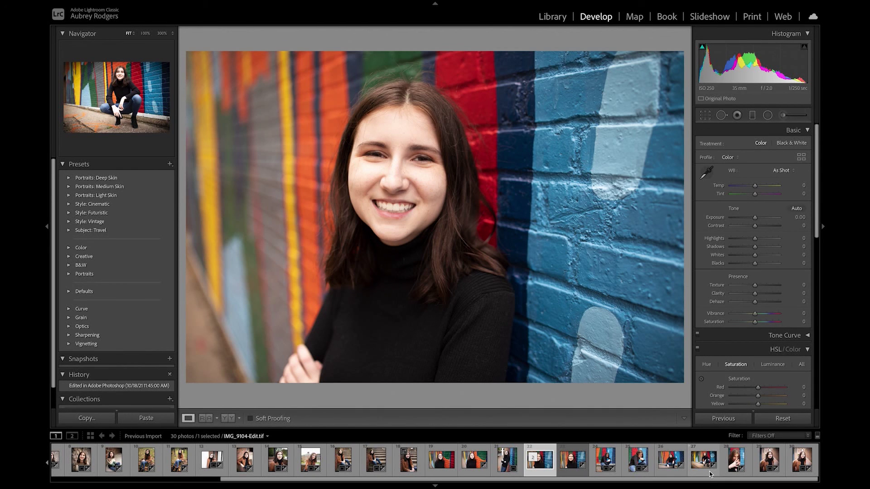
key("Right")
left_click(709, 116)
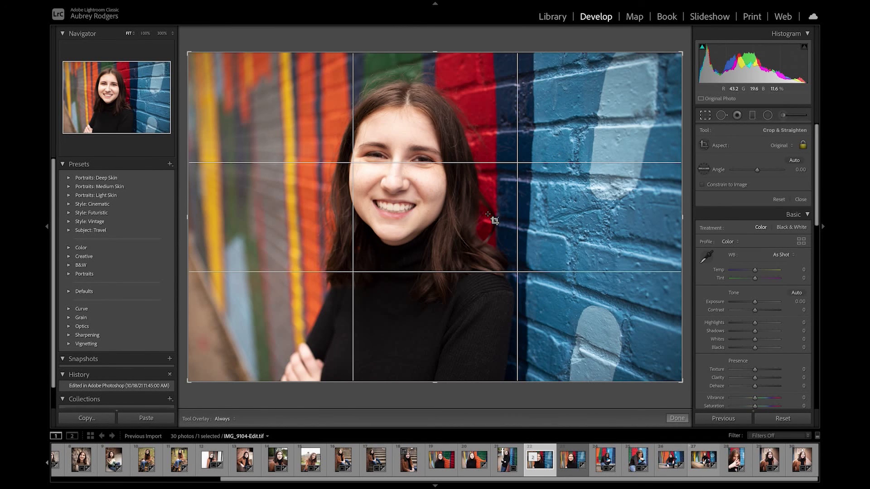
left_click(679, 418)
Go to the post-crop vignetting settings for IMG_9104-Edit.tif
scroll(745, 322, "down", 15)
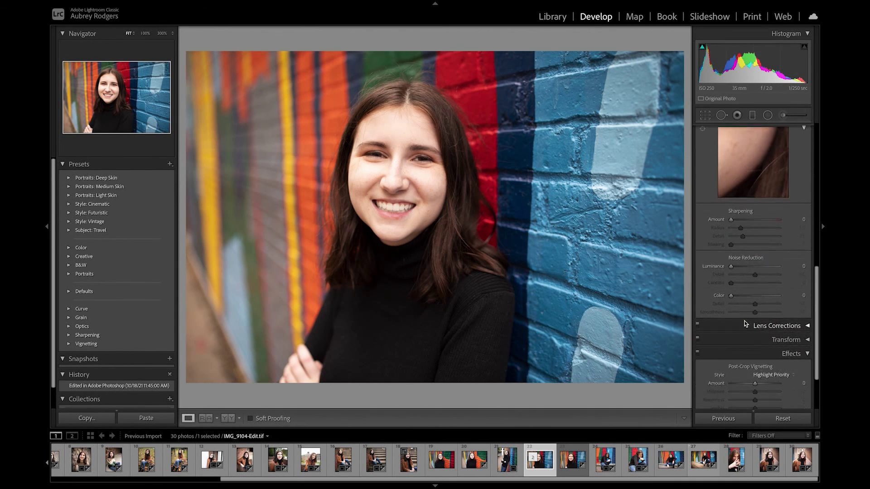
scroll(745, 323, "up", 1)
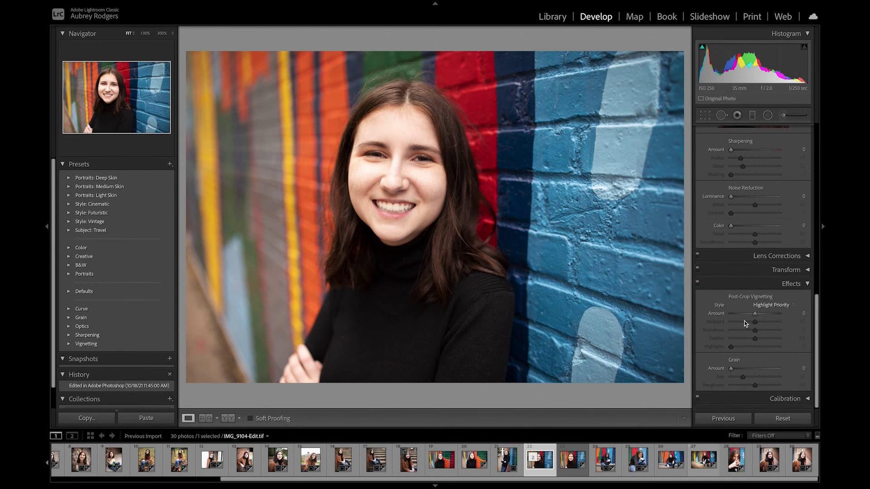